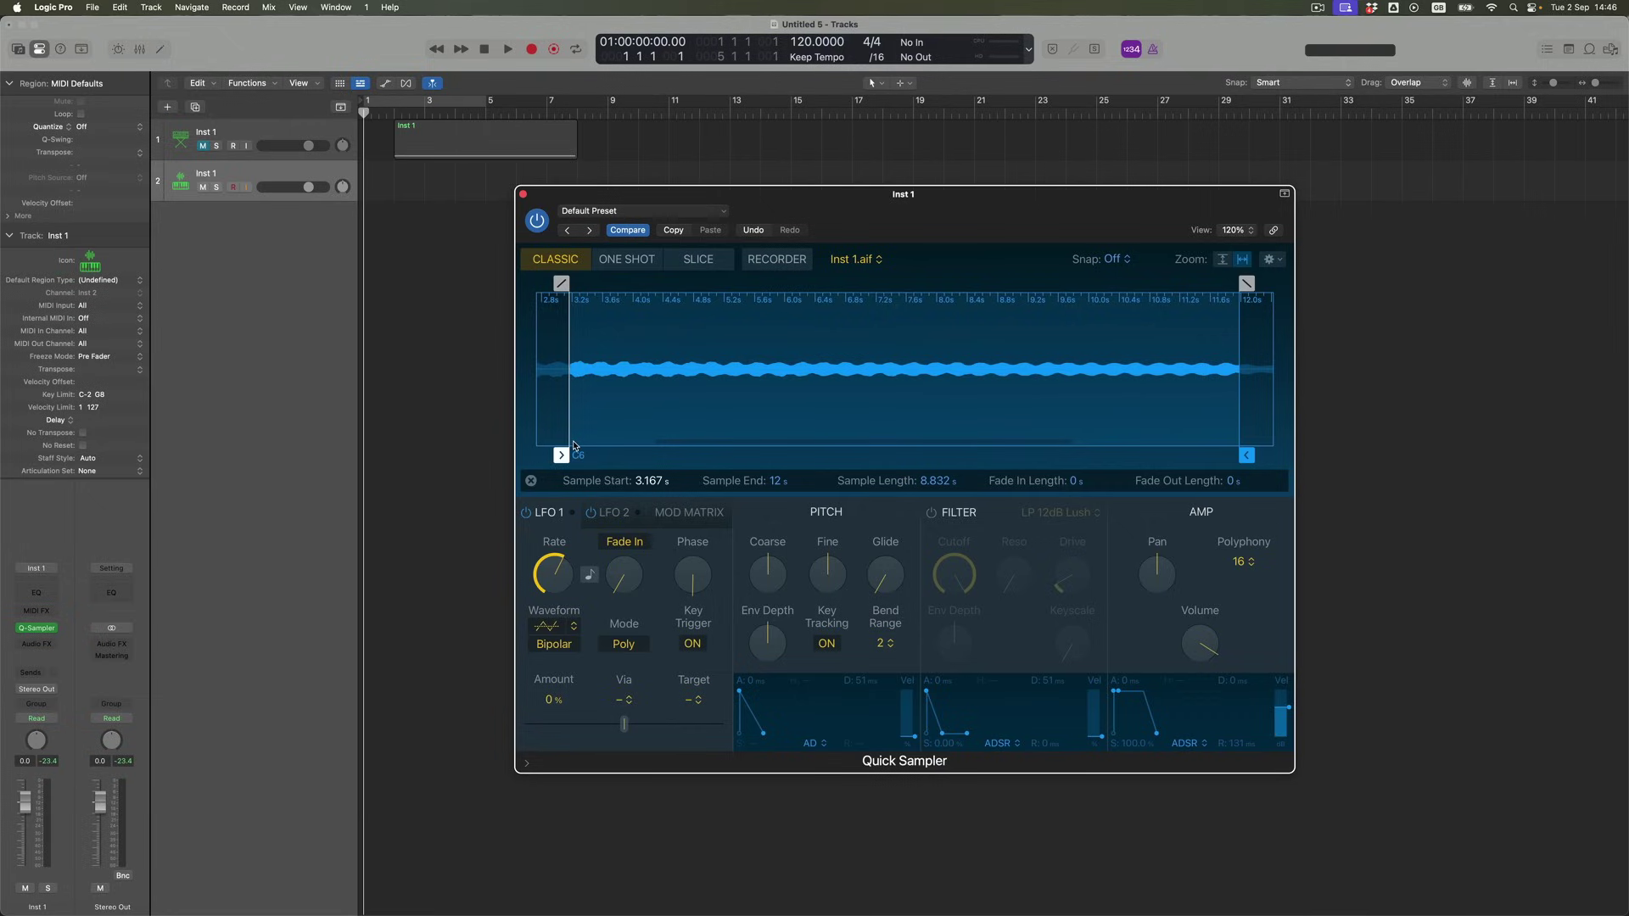
Set the sample start to 4.361 s and the sample end to 9.936 s, and set the loop mode to Alternate.
{"action": "left_click_drag", "start_coordinate": [560, 456], "coordinate": [652, 456]}
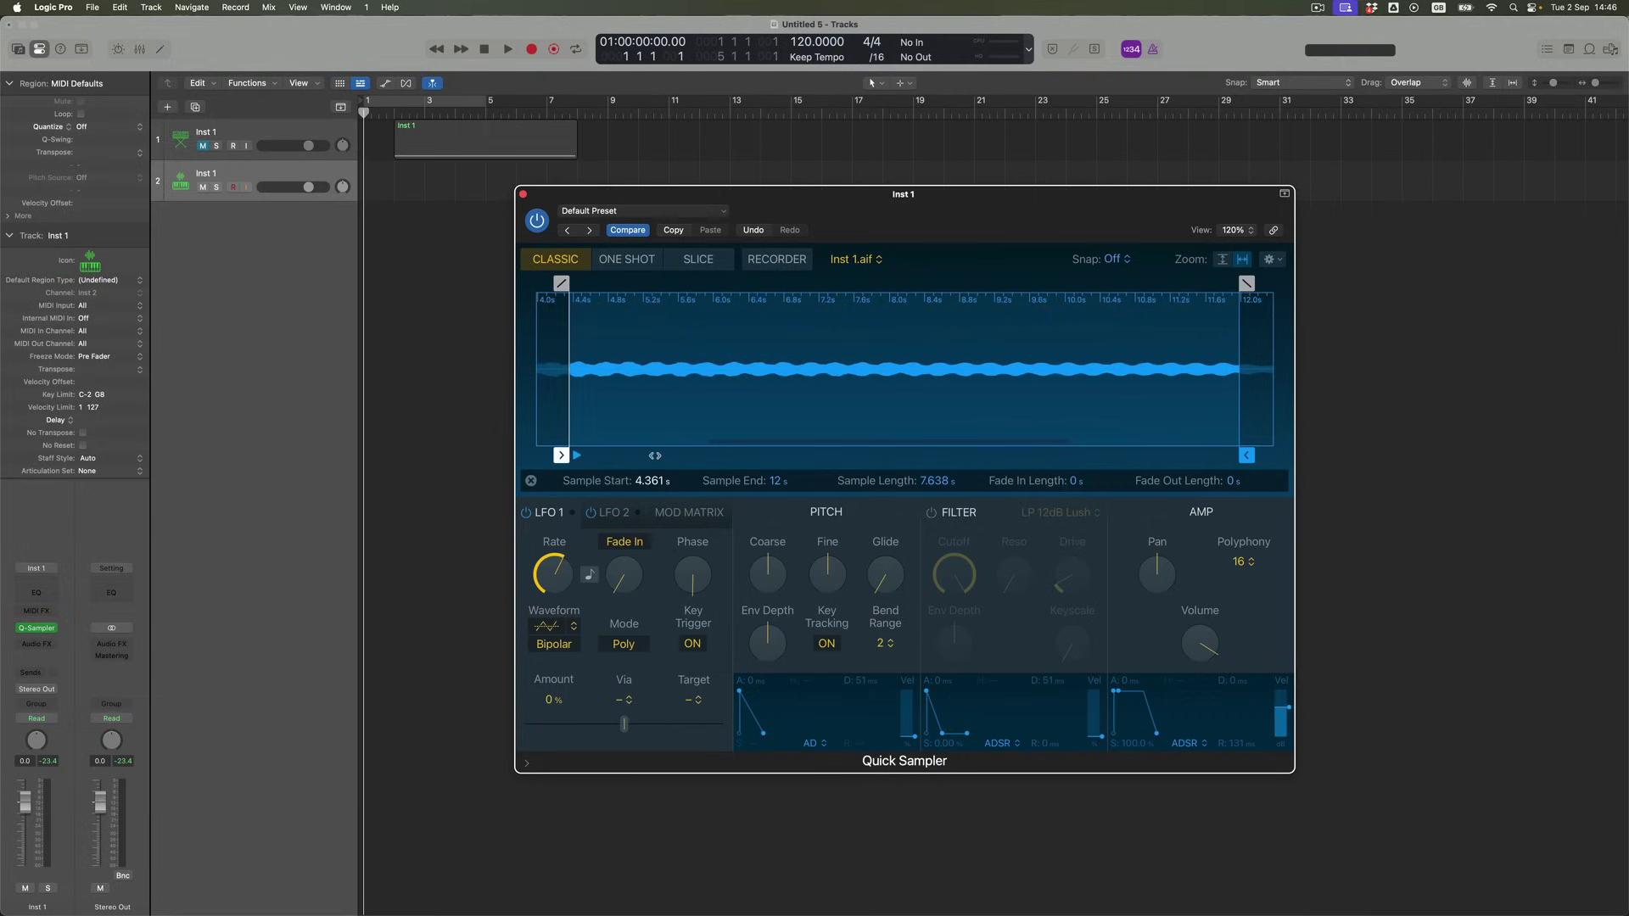
{"action": "left_click_drag", "start_coordinate": [1246, 455], "coordinate": [1065, 455]}
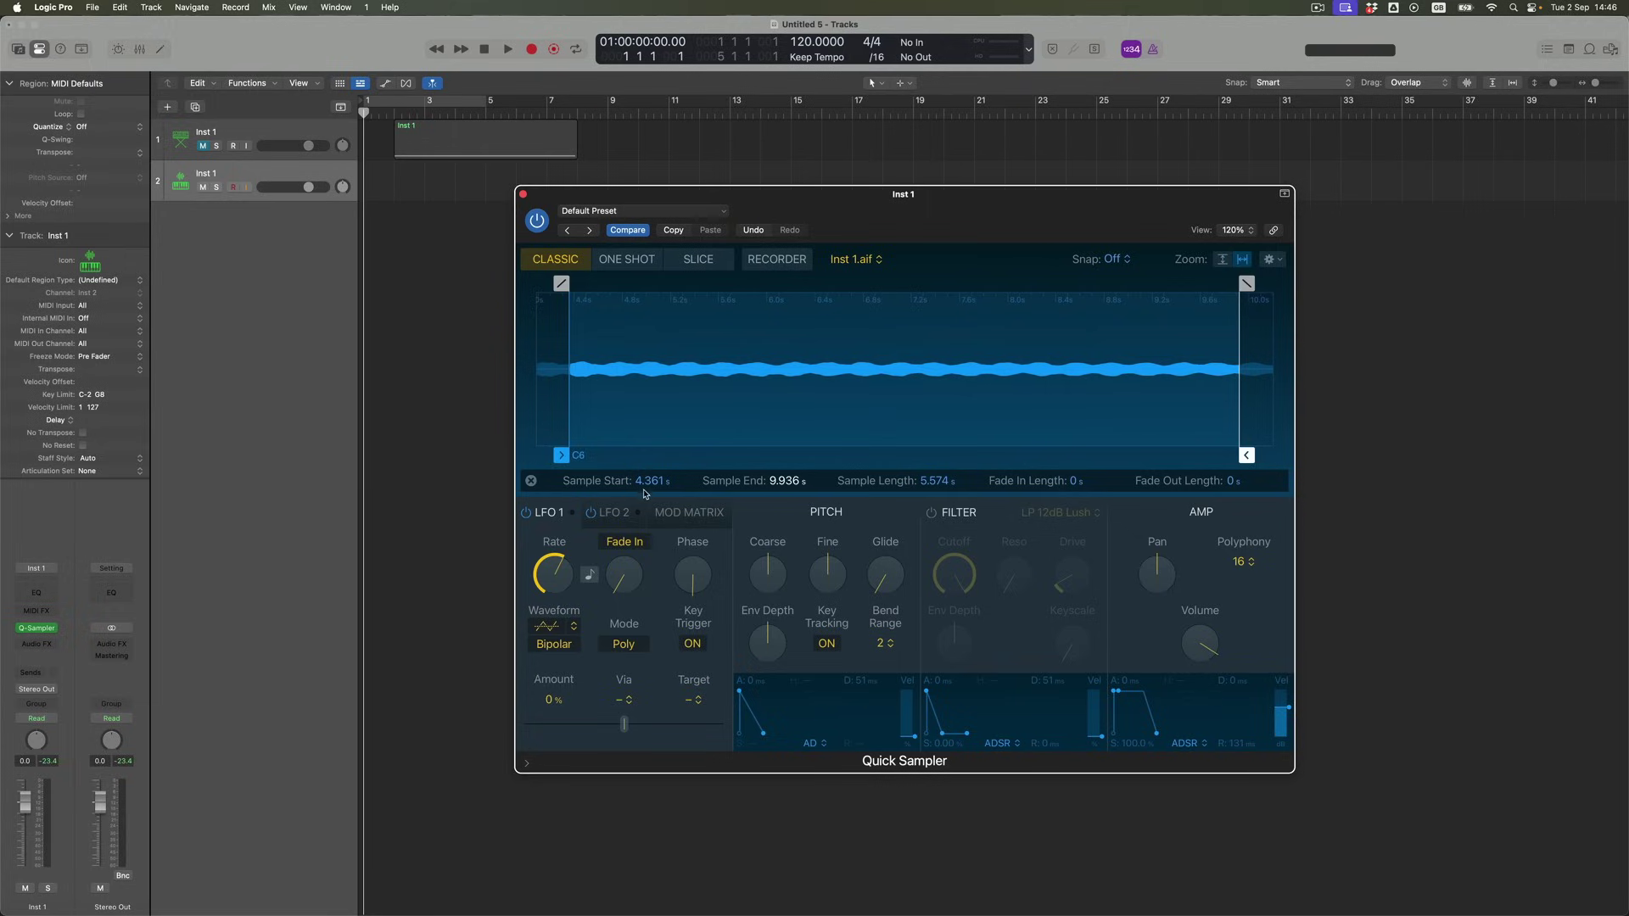
{"action": "left_click", "coordinate": [532, 482]}
{"action": "left_click", "coordinate": [883, 483]}
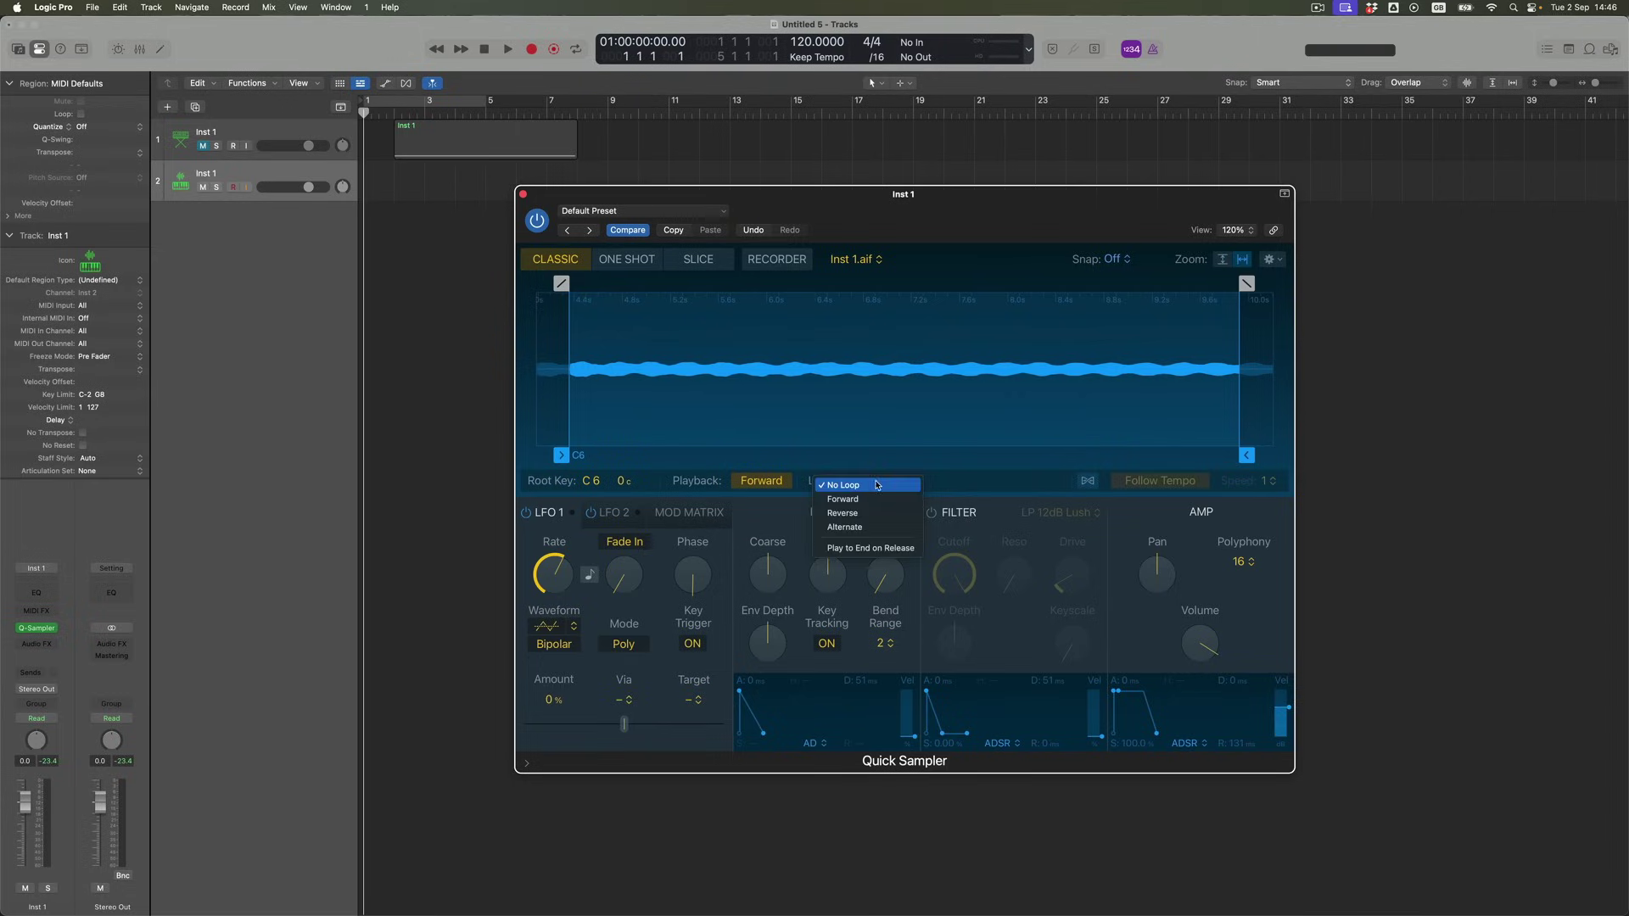
{"action": "left_click", "coordinate": [870, 531]}
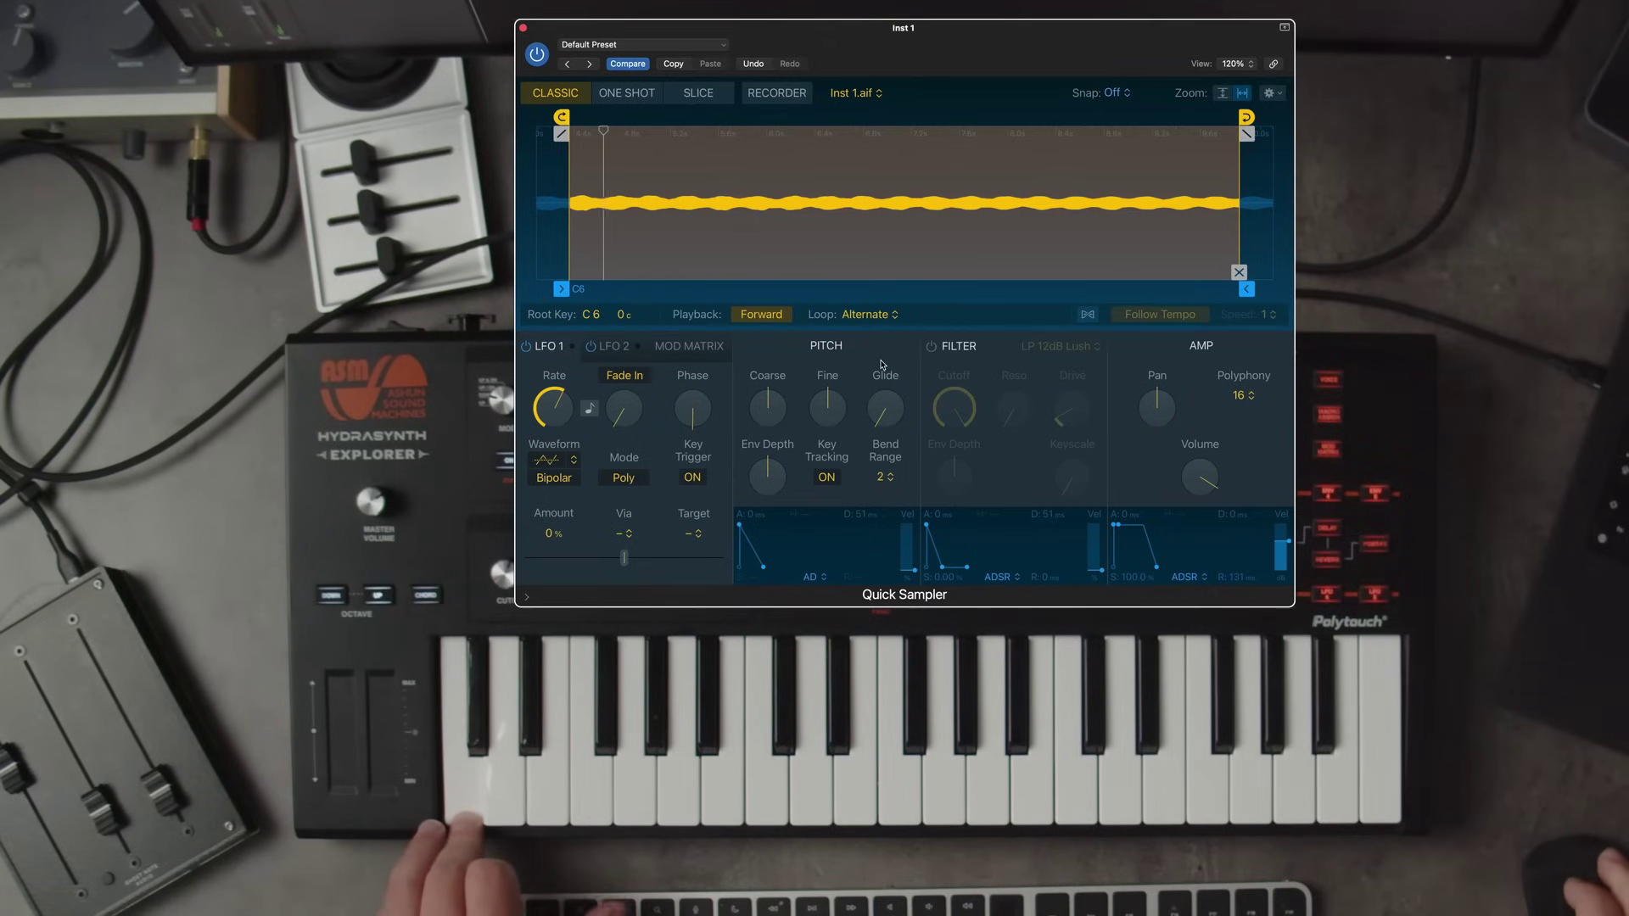
Tighten the sample range to start at 5.544 s and end at 6.974 s.
{"action": "left_click_drag", "start_coordinate": [561, 288], "coordinate": [703, 289]}
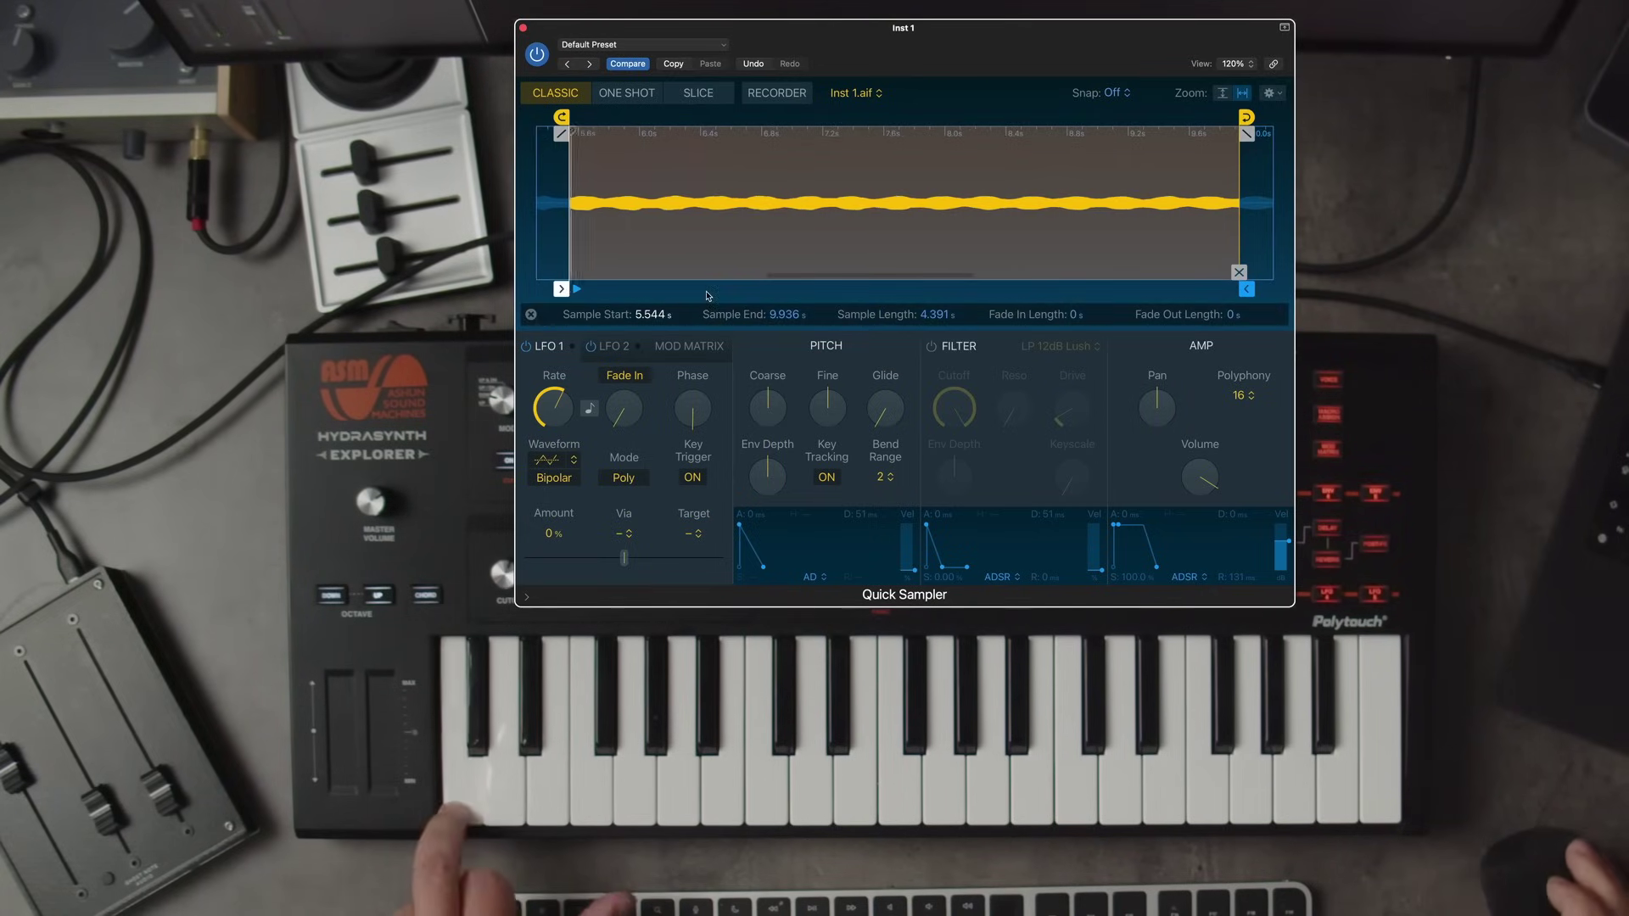
{"action": "left_click_drag", "start_coordinate": [1246, 289], "coordinate": [1019, 289]}
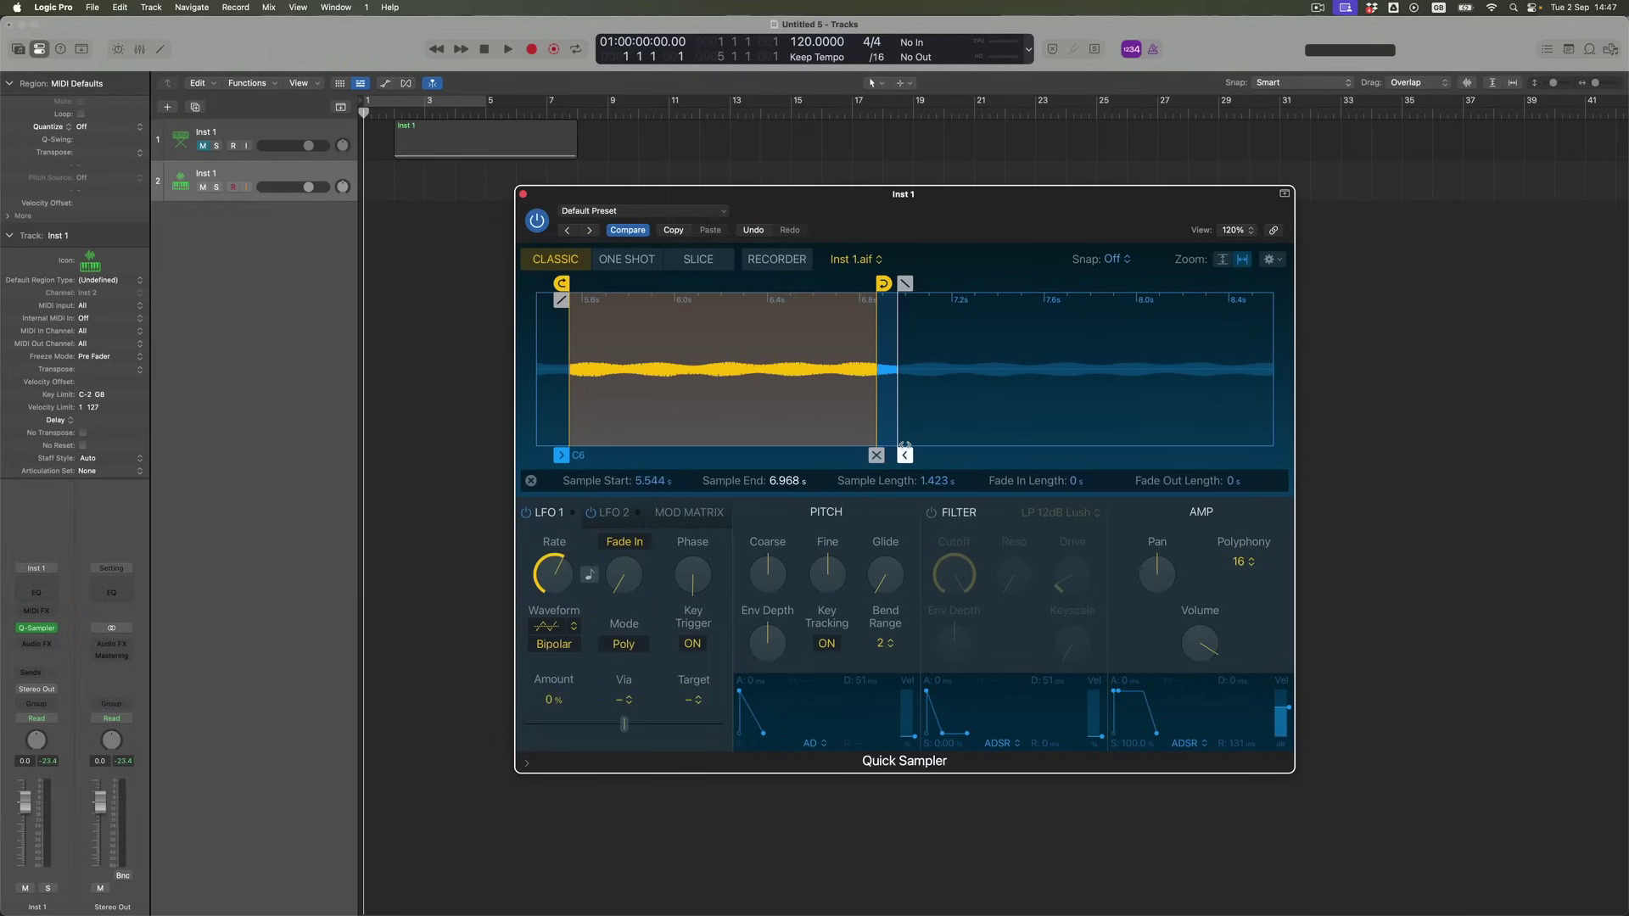
{"action": "left_click_drag", "start_coordinate": [905, 444], "coordinate": [906, 444]}
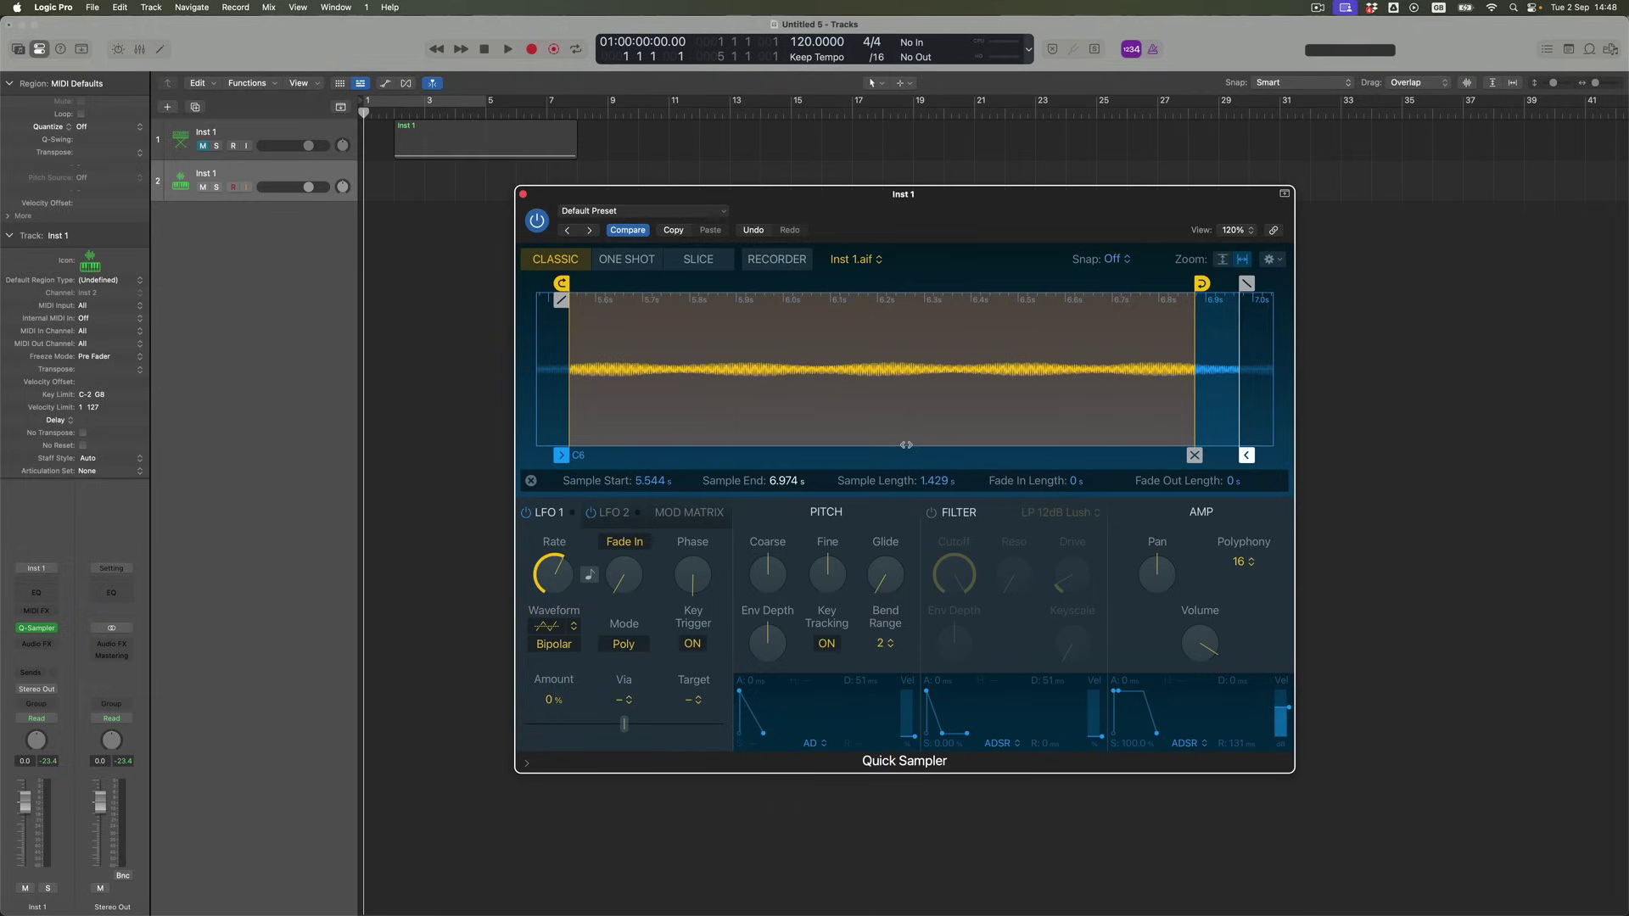
{"action": "left_click", "coordinate": [531, 481]}
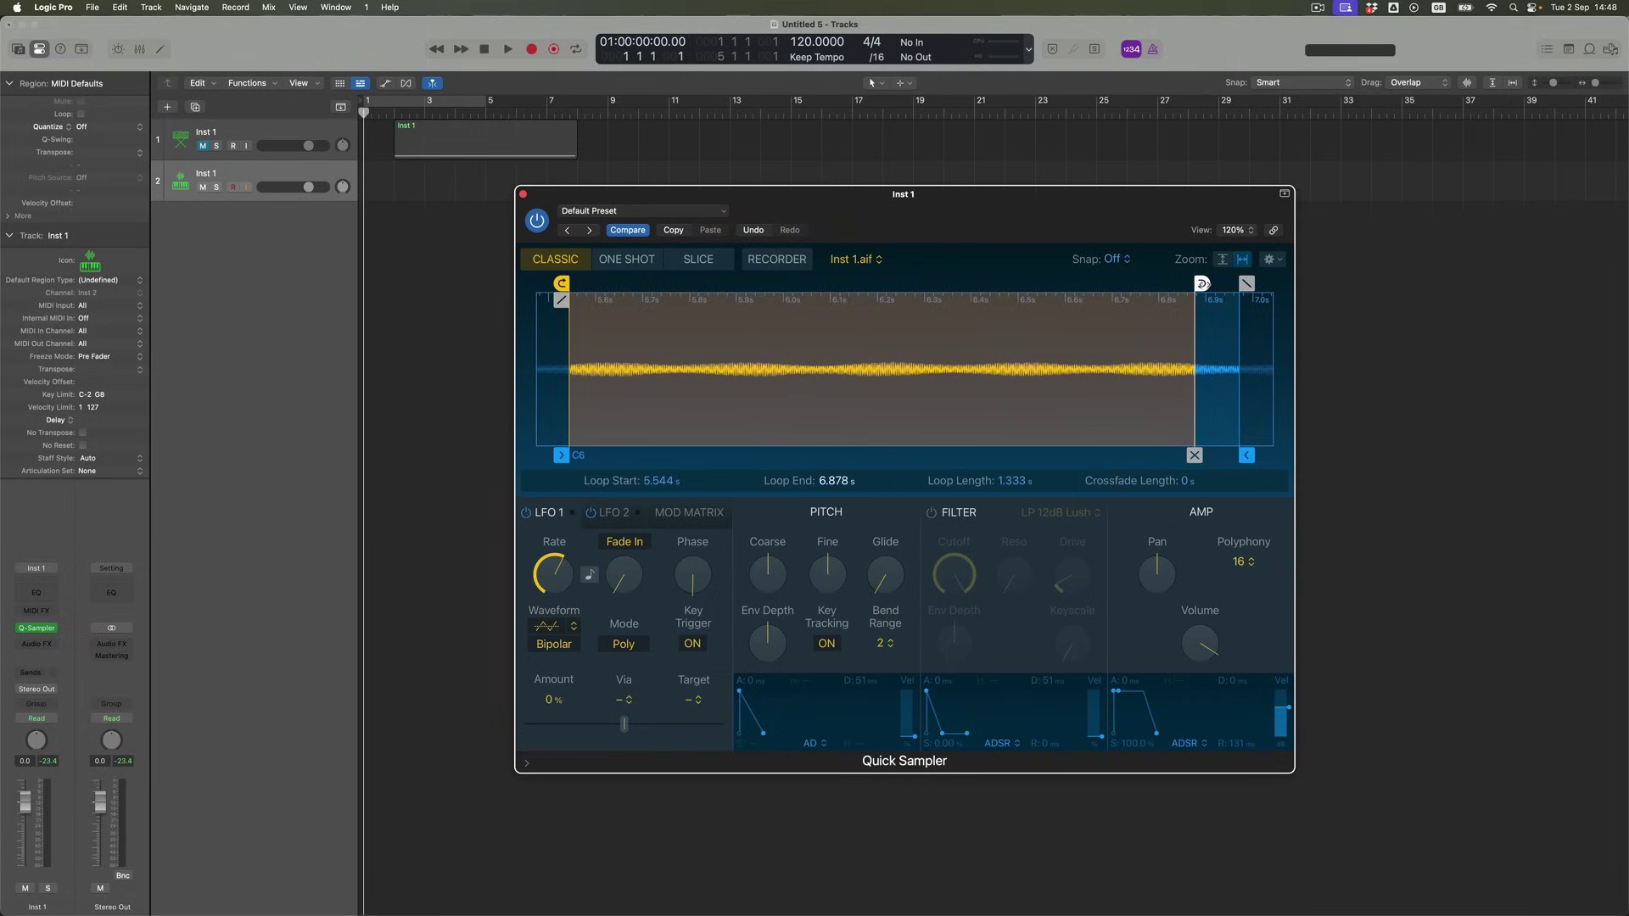
Add a crossfade to the loop and move the sample start to 5.698 s.
{"action": "left_click", "coordinate": [1205, 285]}
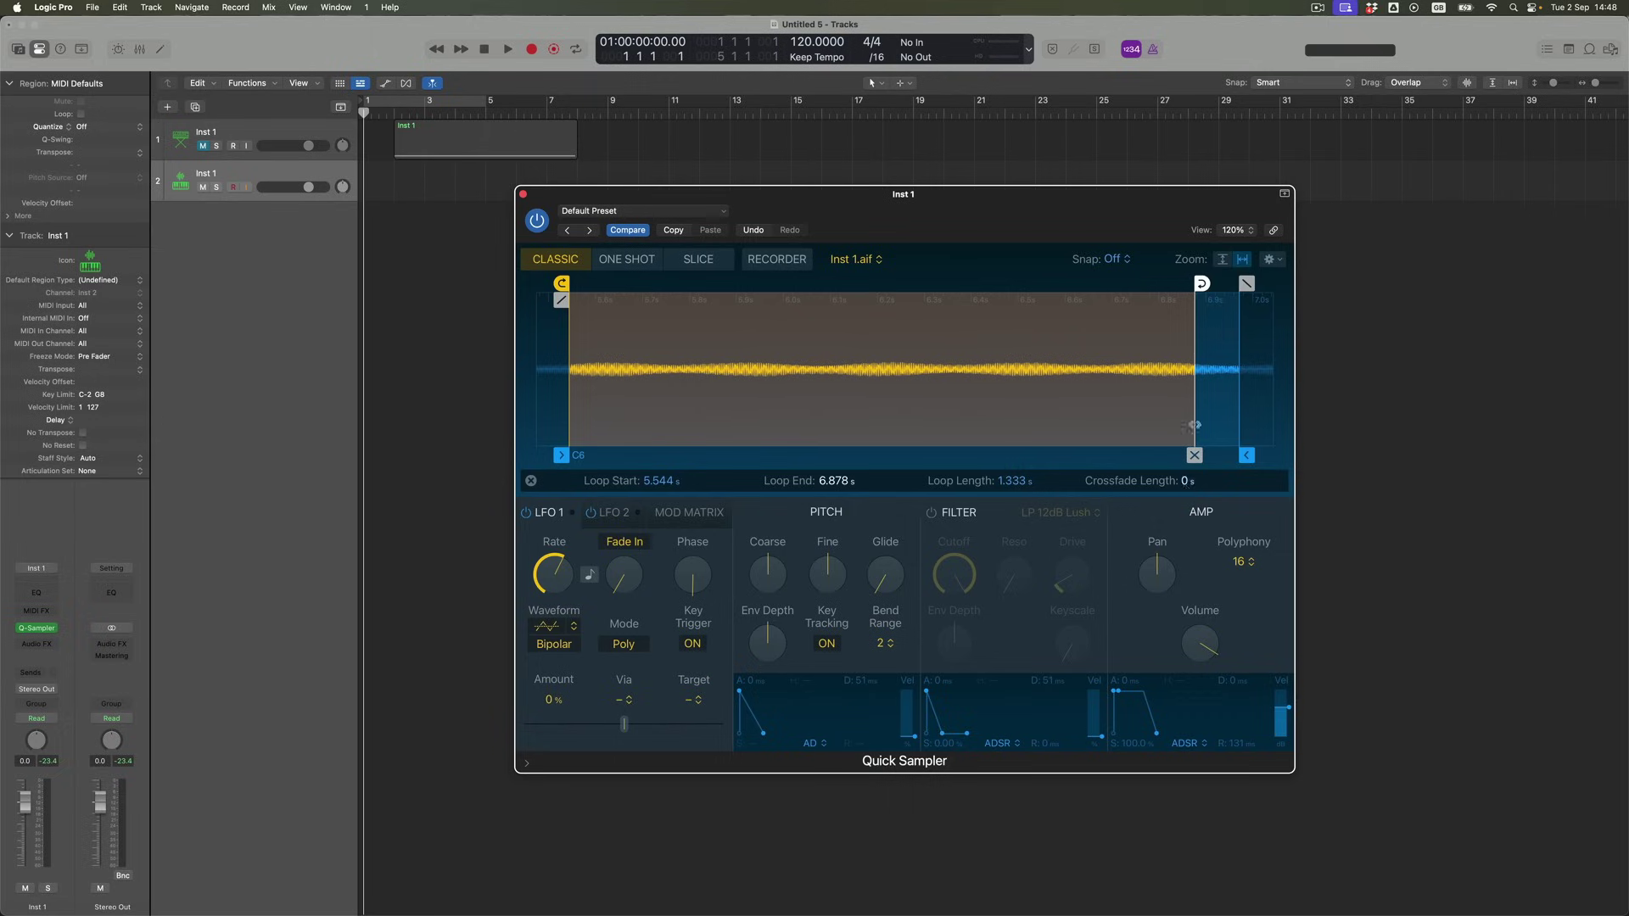
{"action": "left_click_drag", "start_coordinate": [1190, 482], "coordinate": [1190, 420]}
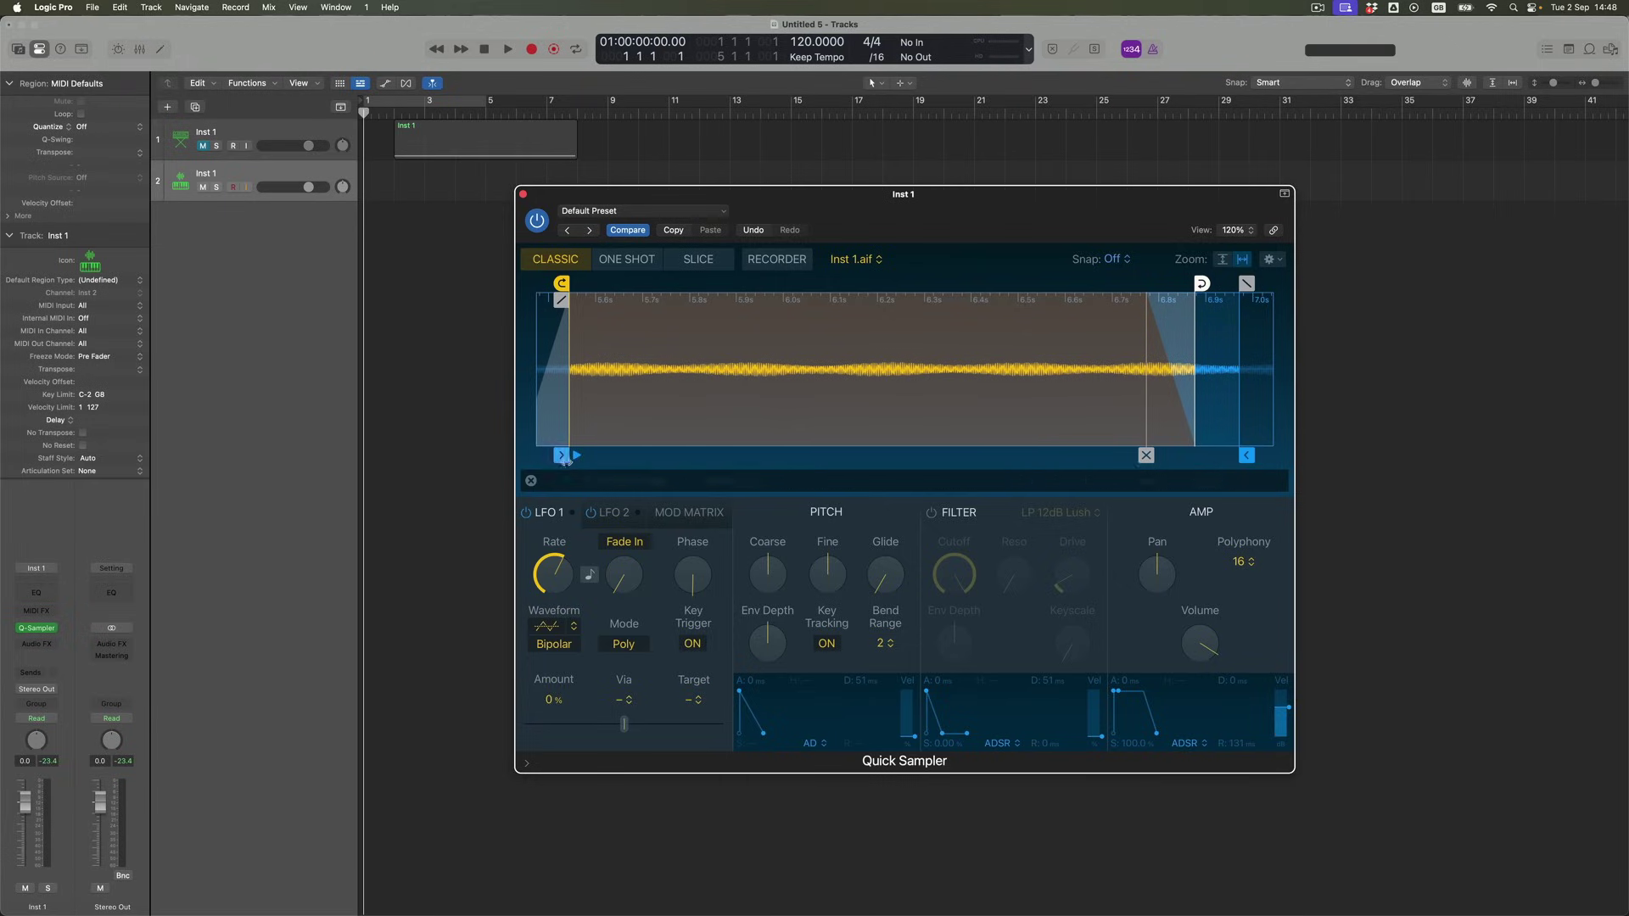
{"action": "left_click_drag", "start_coordinate": [561, 455], "coordinate": [631, 464]}
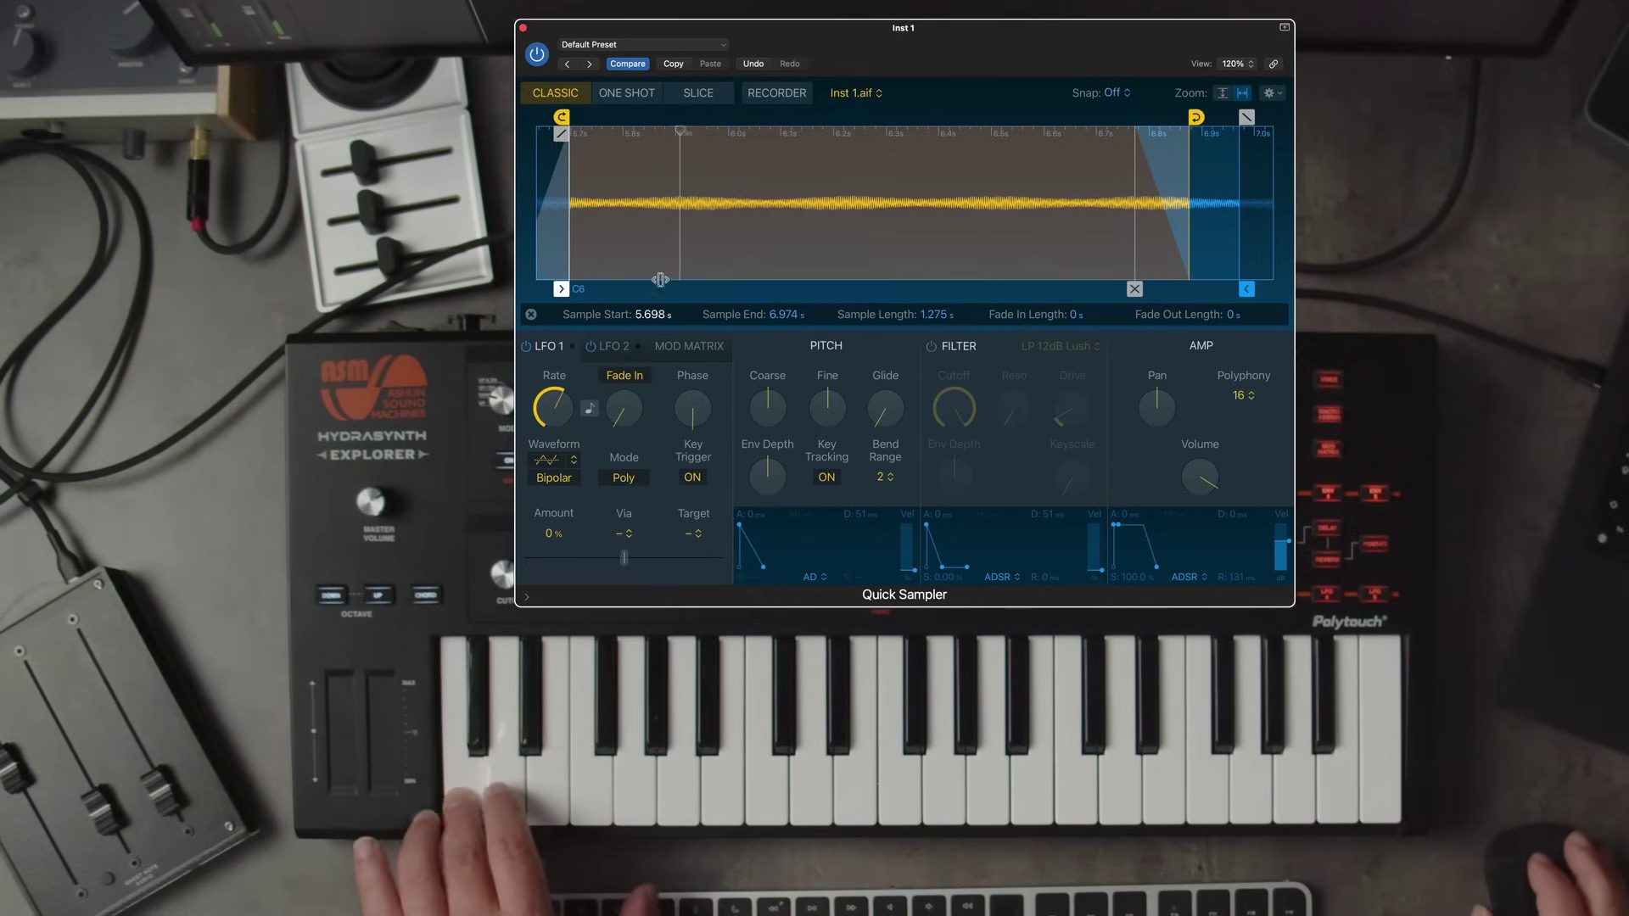
Lengthen the attack of Quick Sampler's amp envelope.
{"action": "left_click_drag", "start_coordinate": [1113, 525], "coordinate": [1134, 519]}
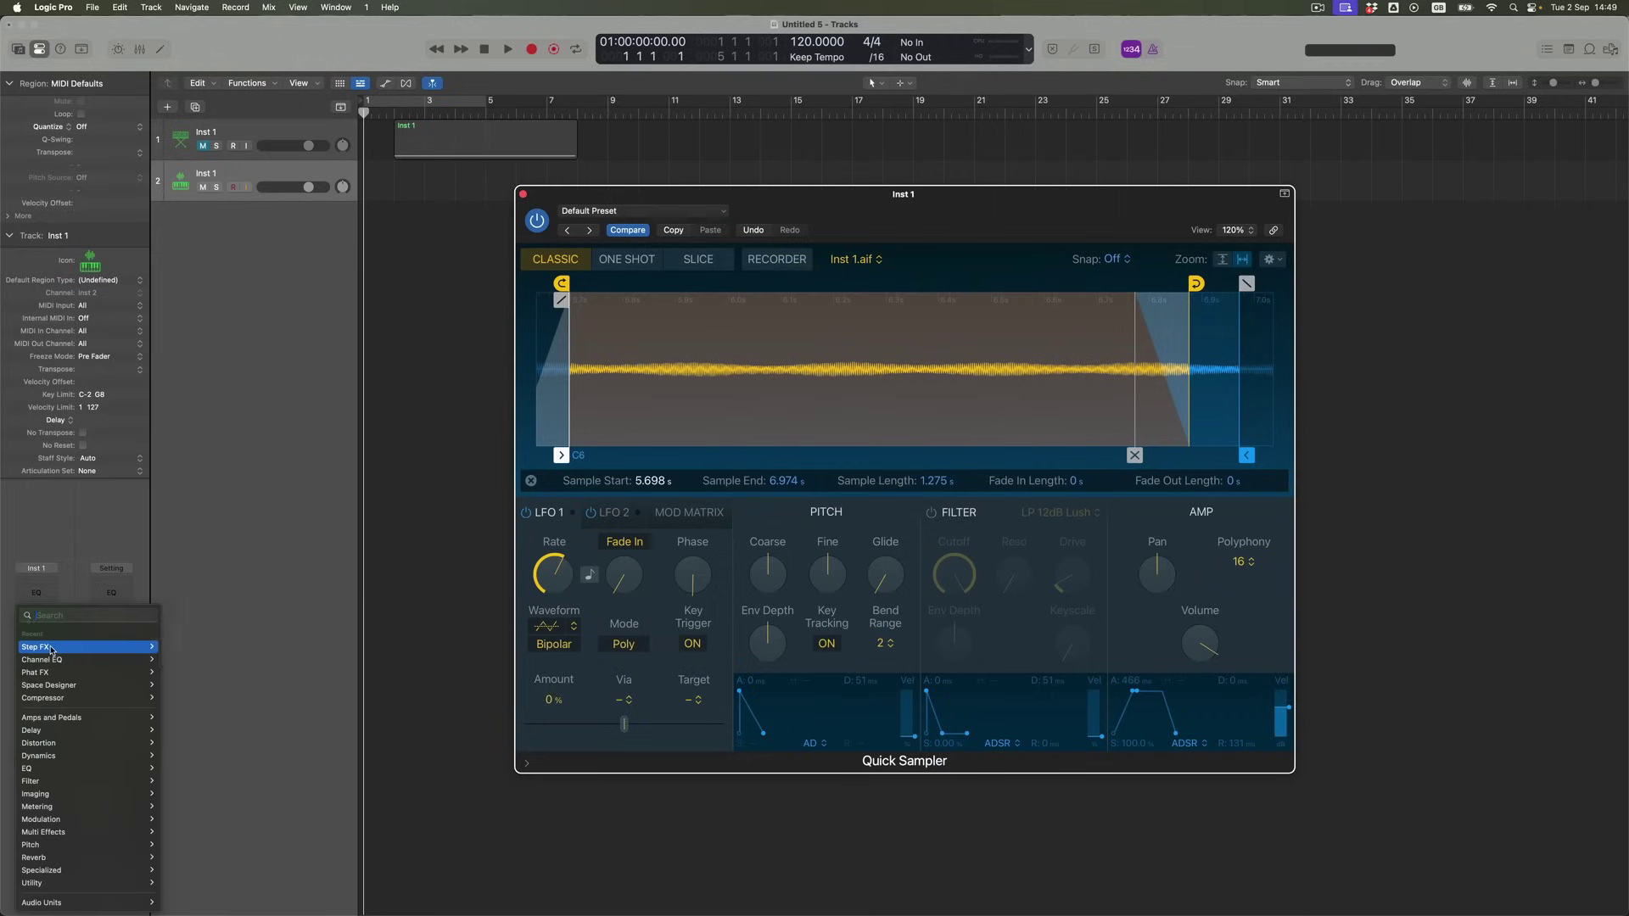
Insert the ChromaGlow effect on the Quick Sampler track's channel strip.
{"action": "mouse_move", "coordinate": [51, 651]}
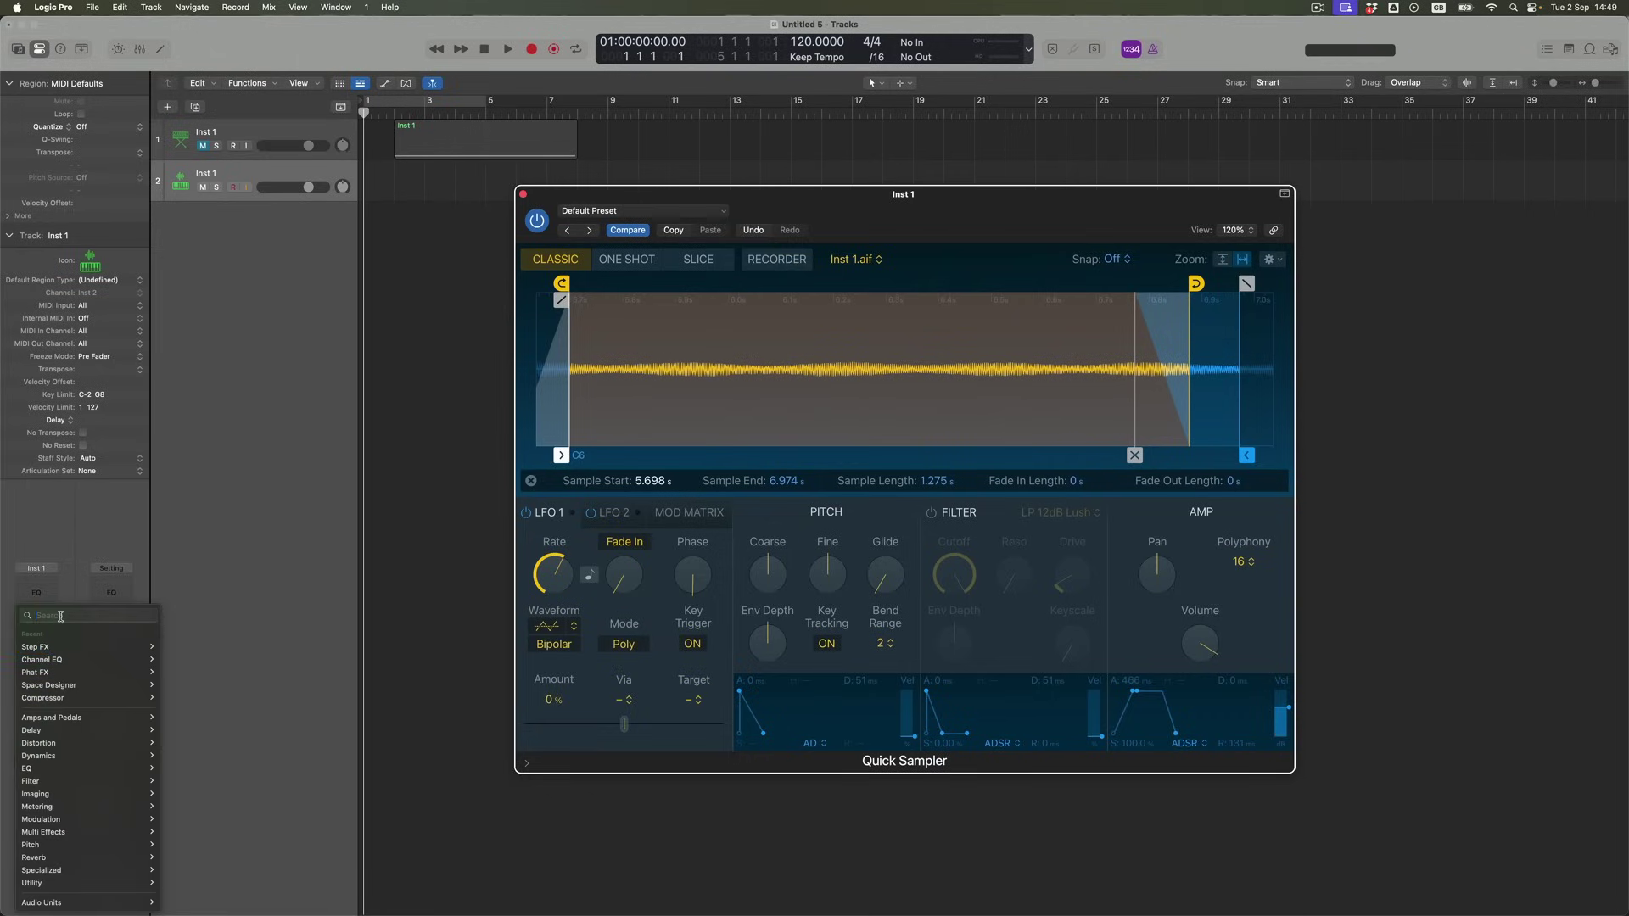
{"action": "type", "text": "chr"}
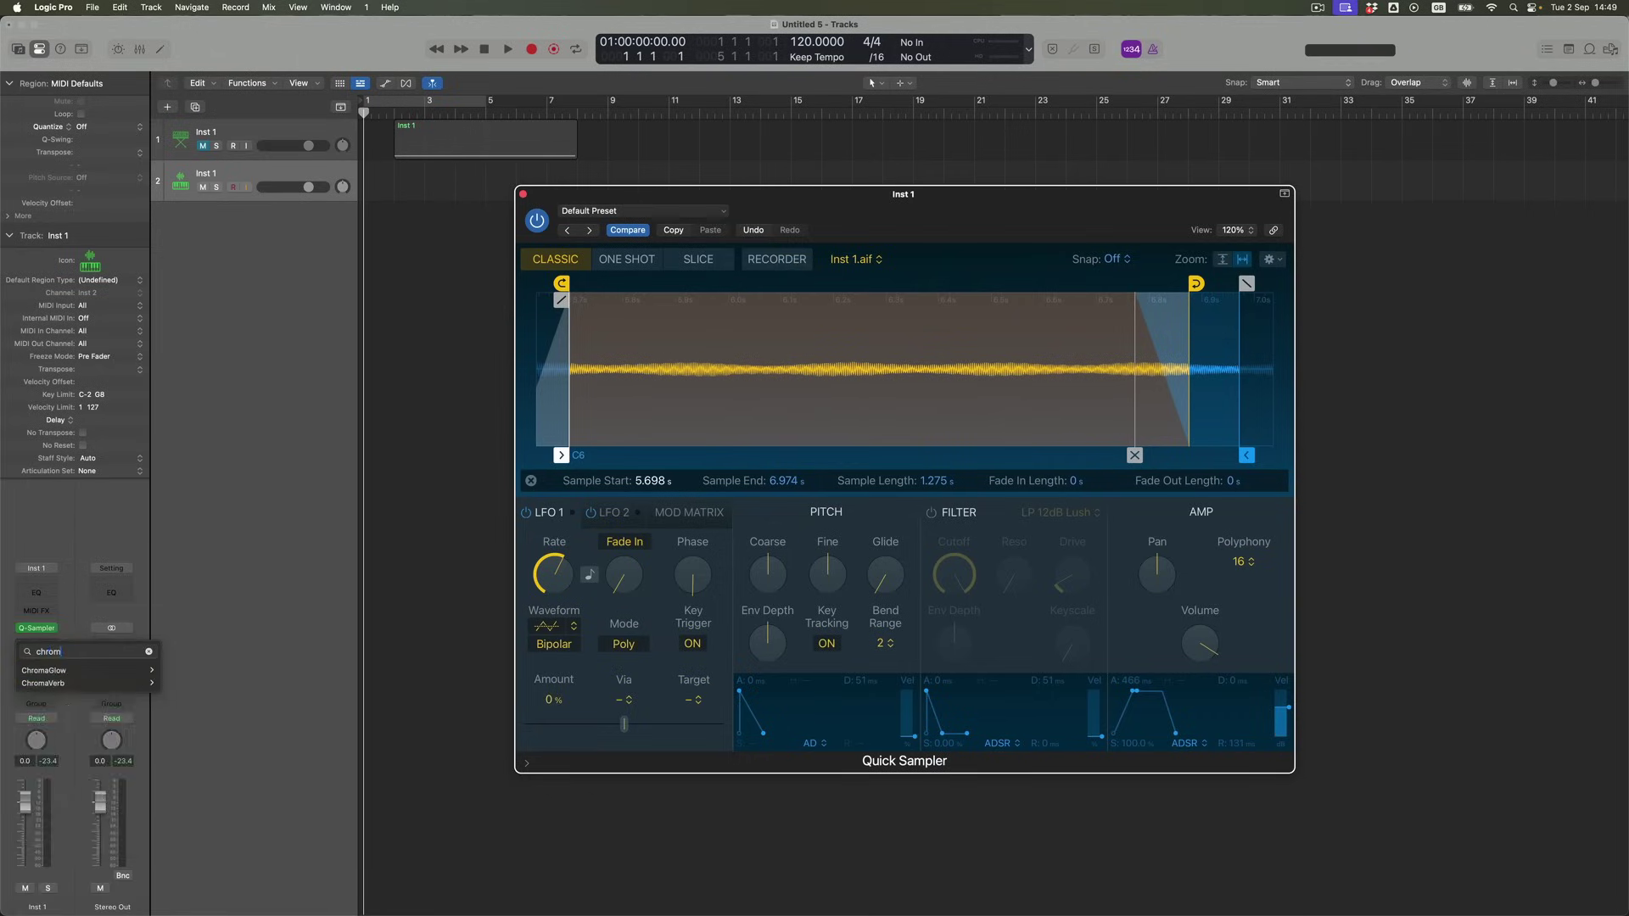
{"action": "type", "text": "om"}
{"action": "left_click", "coordinate": [61, 670]}
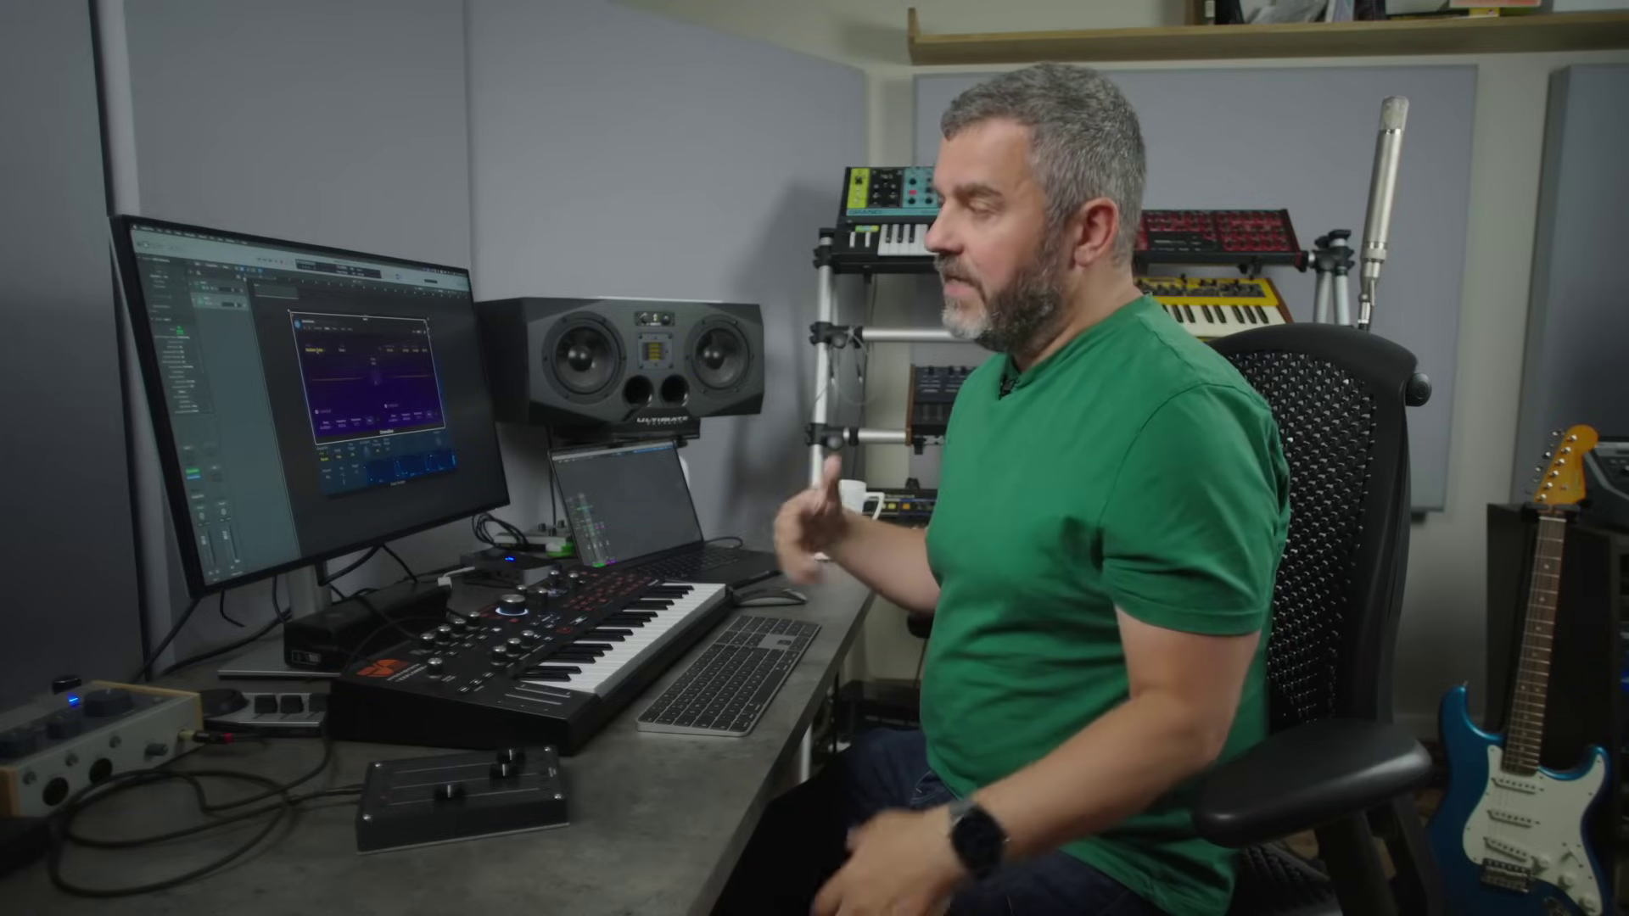
Set ChromaGlow to the Magnetic model with 82% drive and the Colorful style.
{"action": "left_click", "coordinate": [316, 350]}
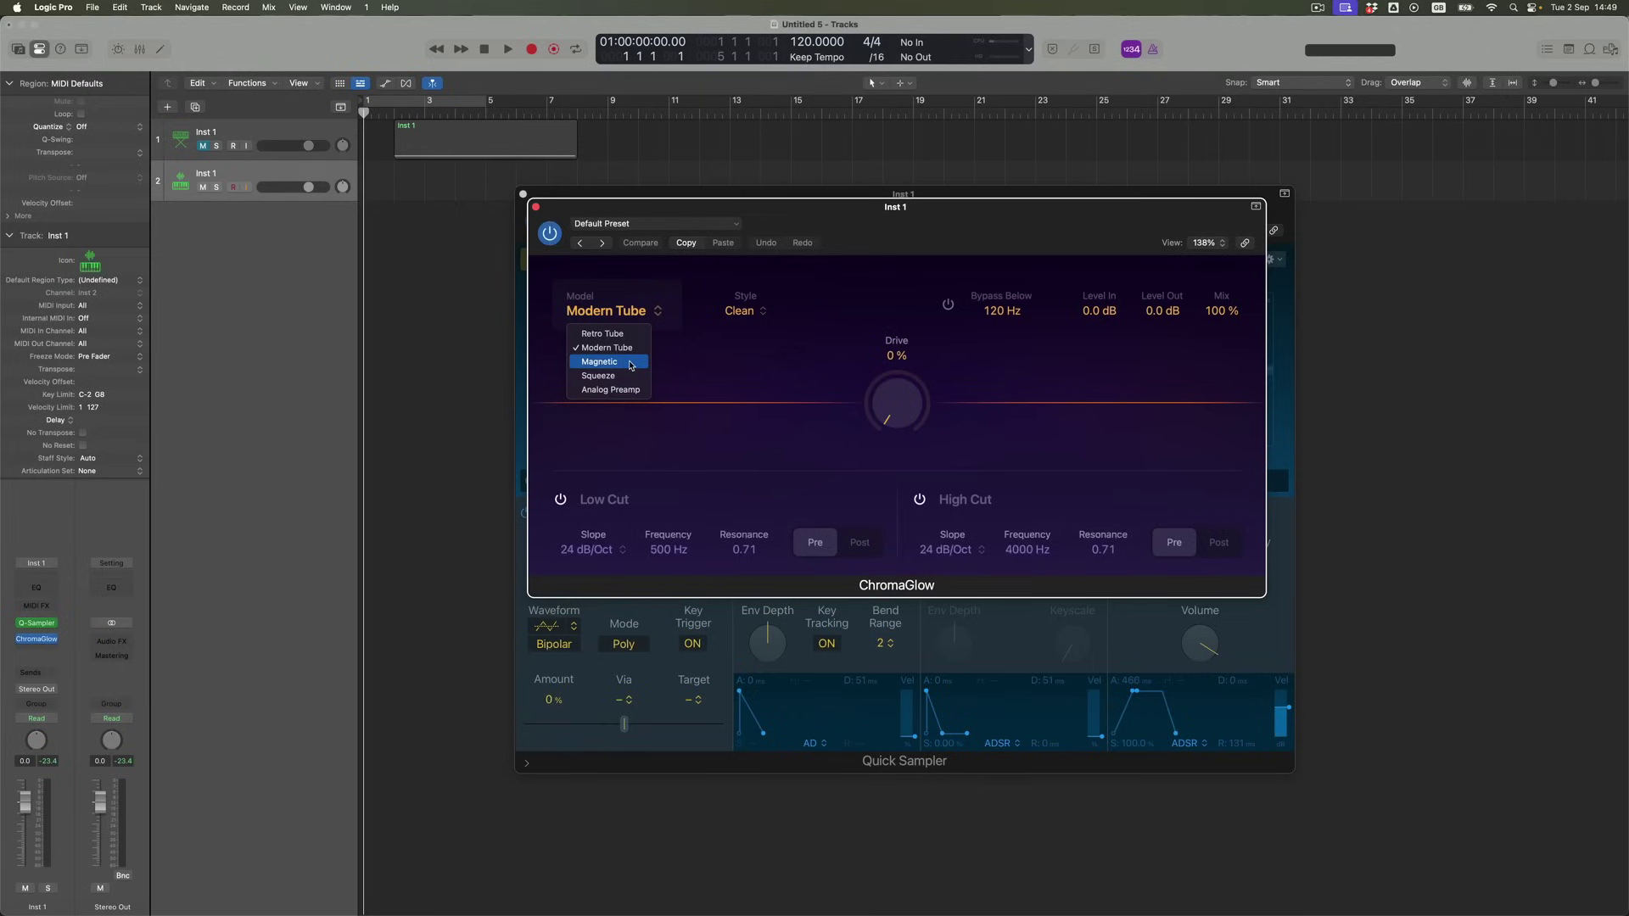
{"action": "left_click", "coordinate": [630, 365]}
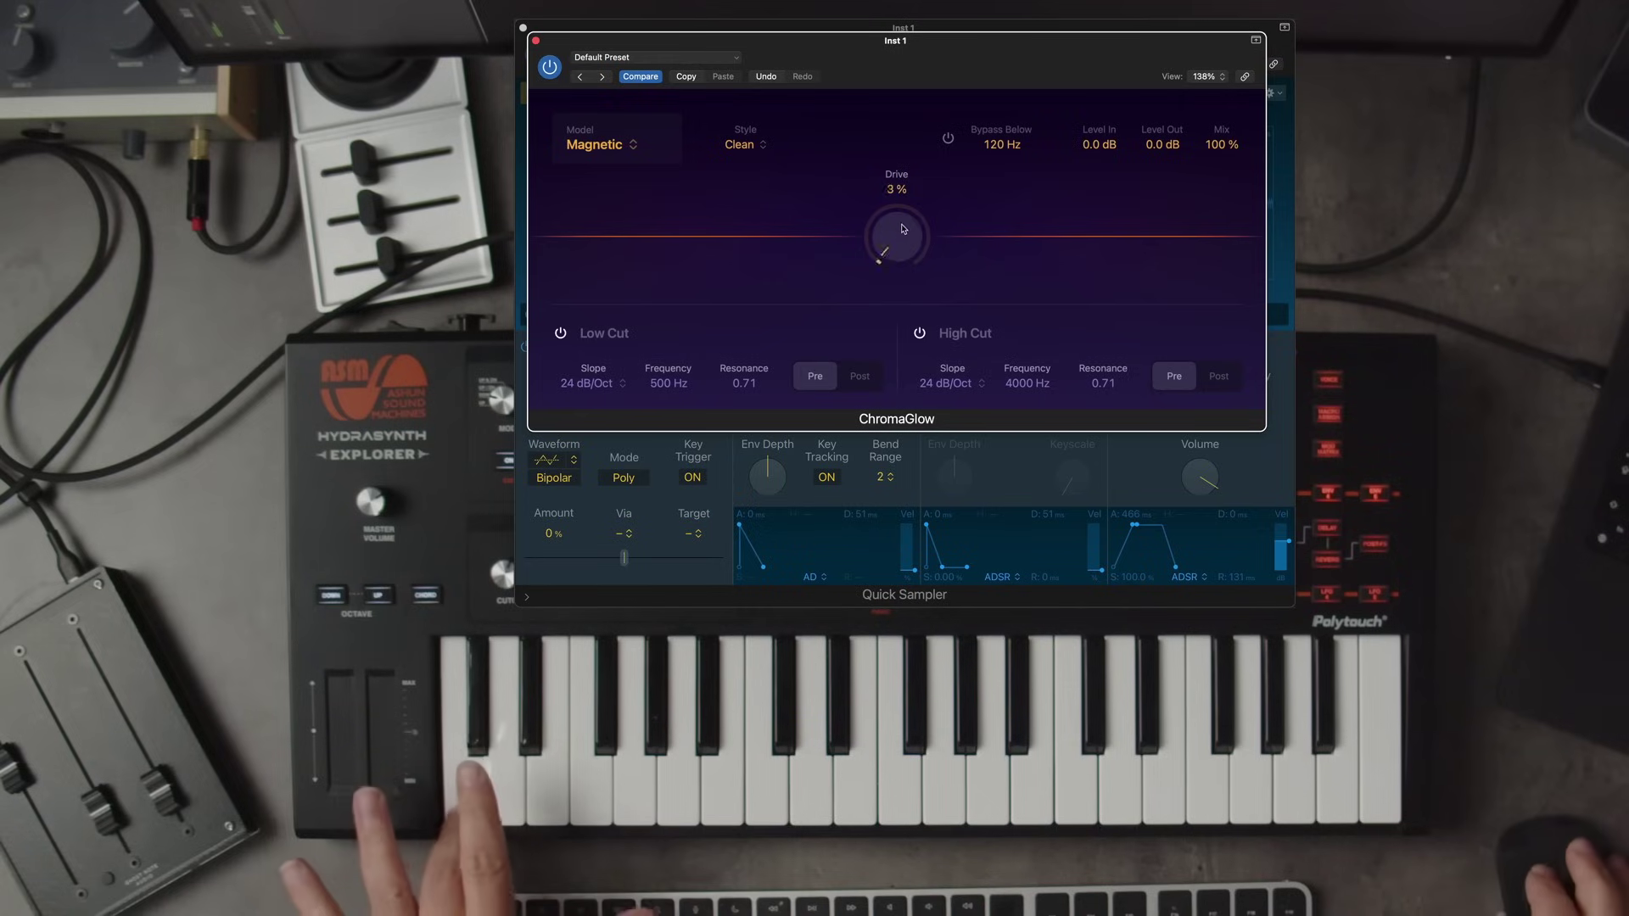
{"action": "left_click_drag", "start_coordinate": [899, 404], "coordinate": [894, 296]}
{"action": "left_click_drag", "start_coordinate": [895, 129], "coordinate": [894, 56]}
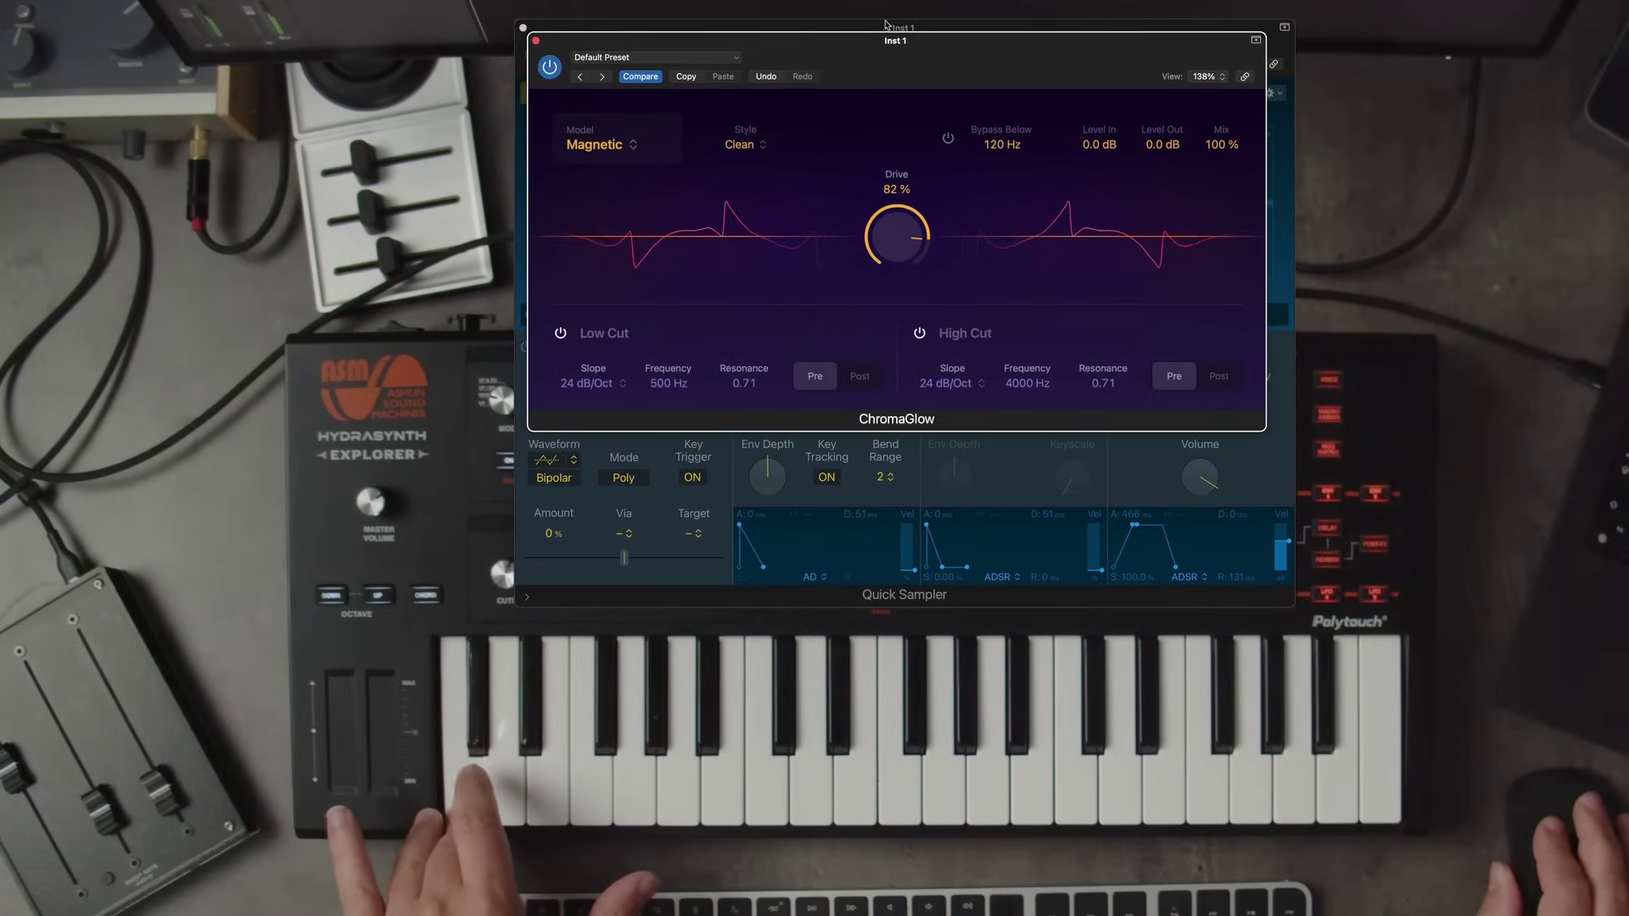
{"action": "left_click", "coordinate": [742, 145]}
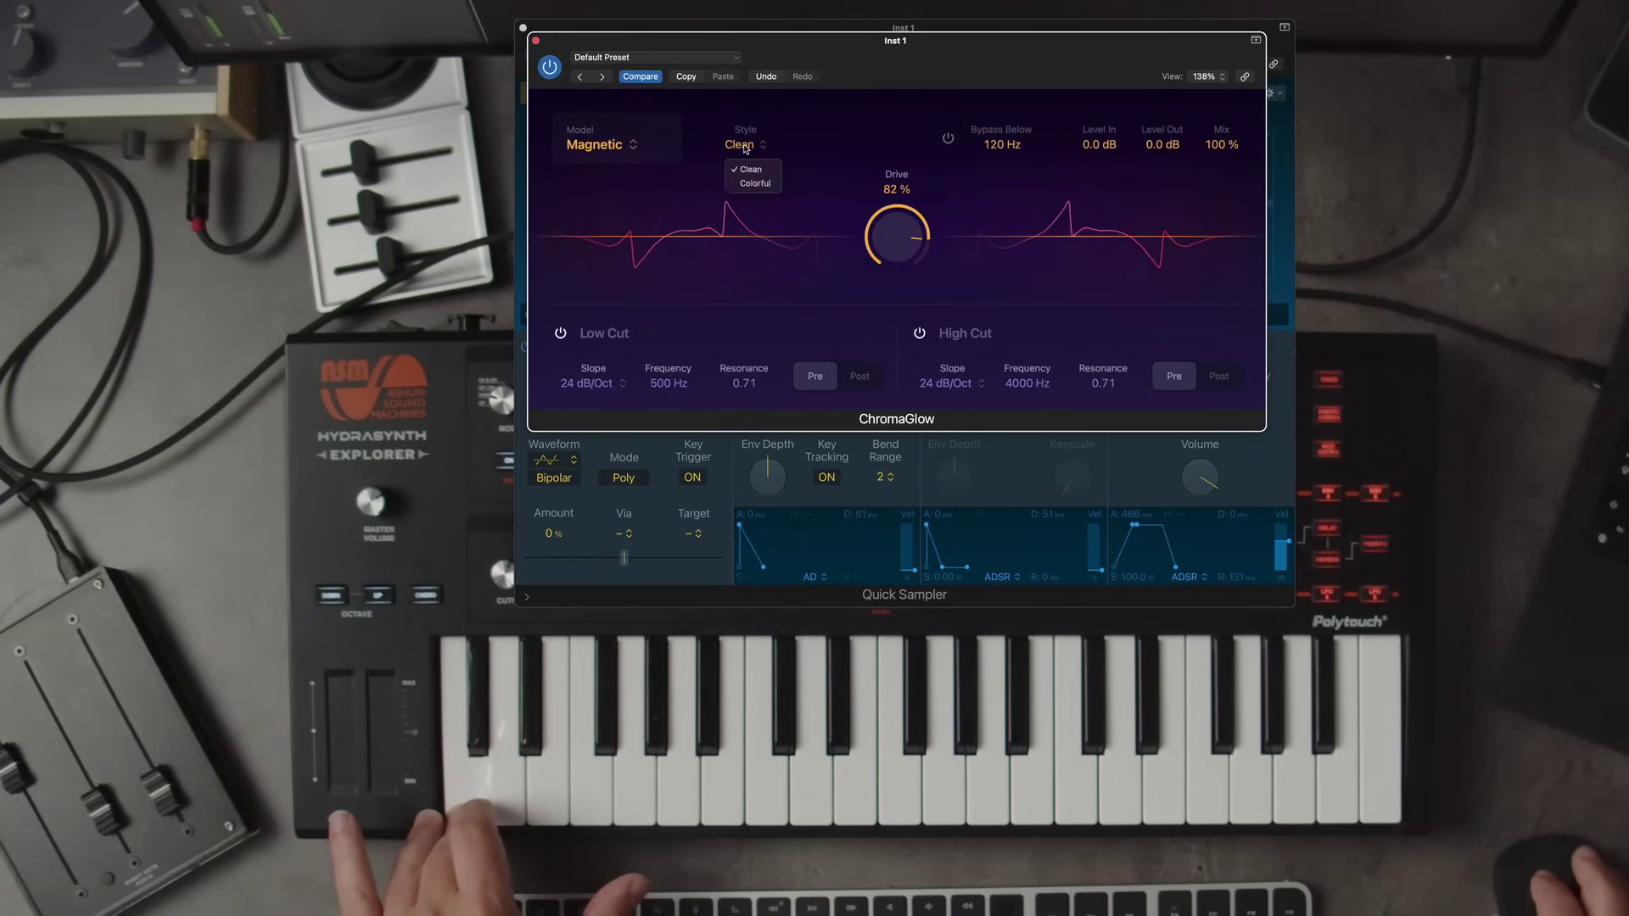
{"action": "left_click", "coordinate": [753, 184]}
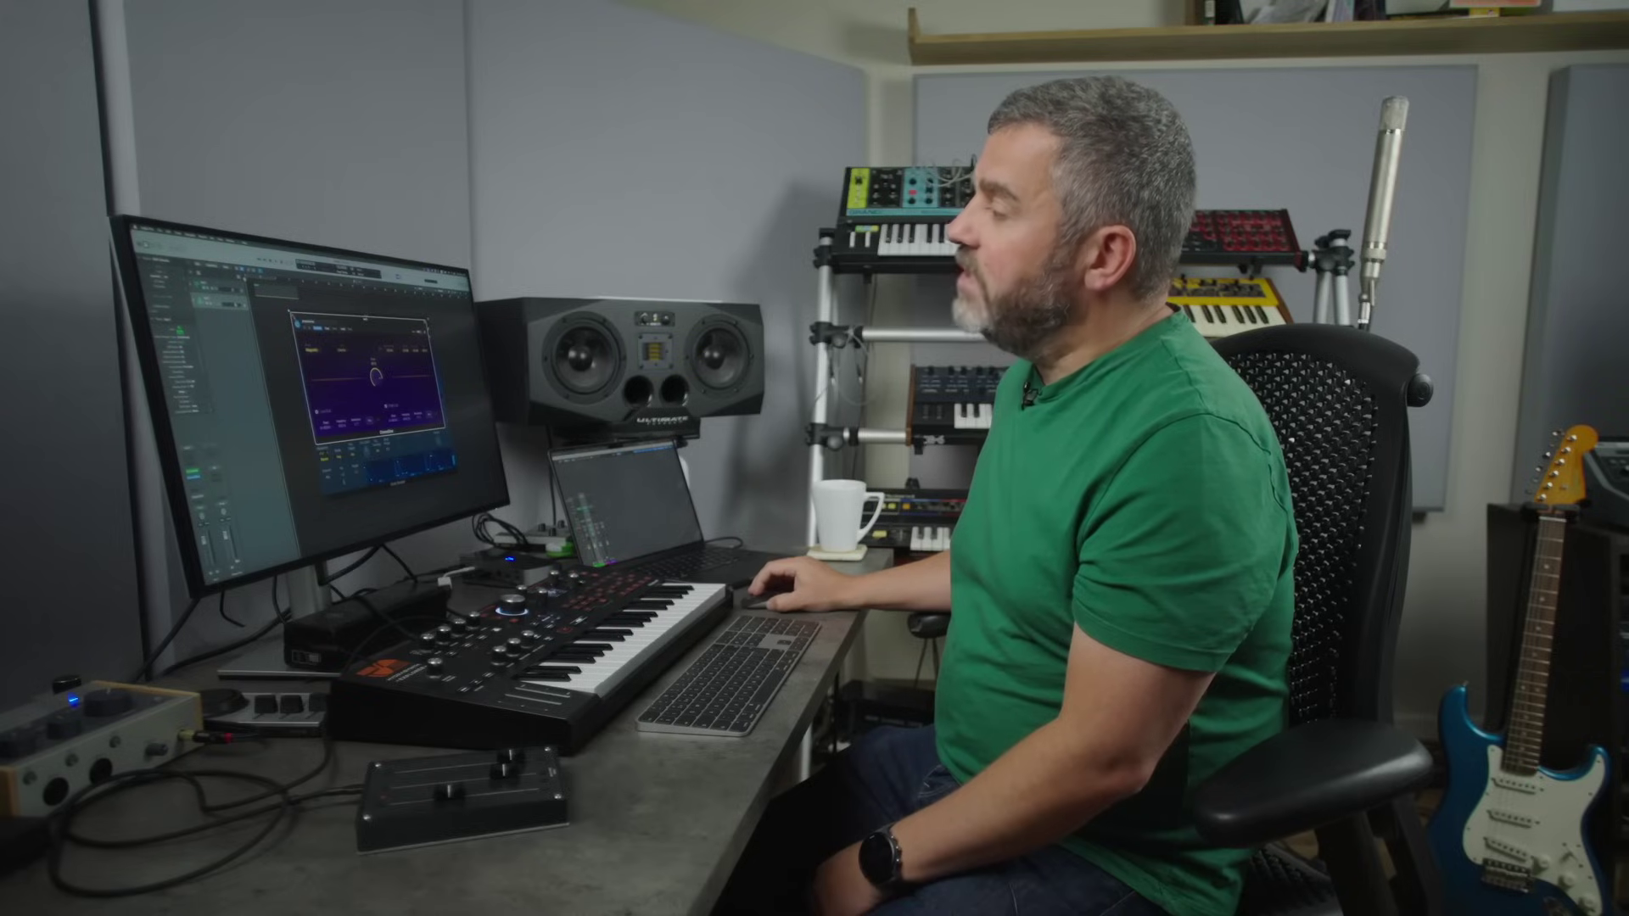
Close the open plug-in windows and rename the second track as Sub Drone Layer.
{"action": "left_click", "coordinate": [293, 315]}
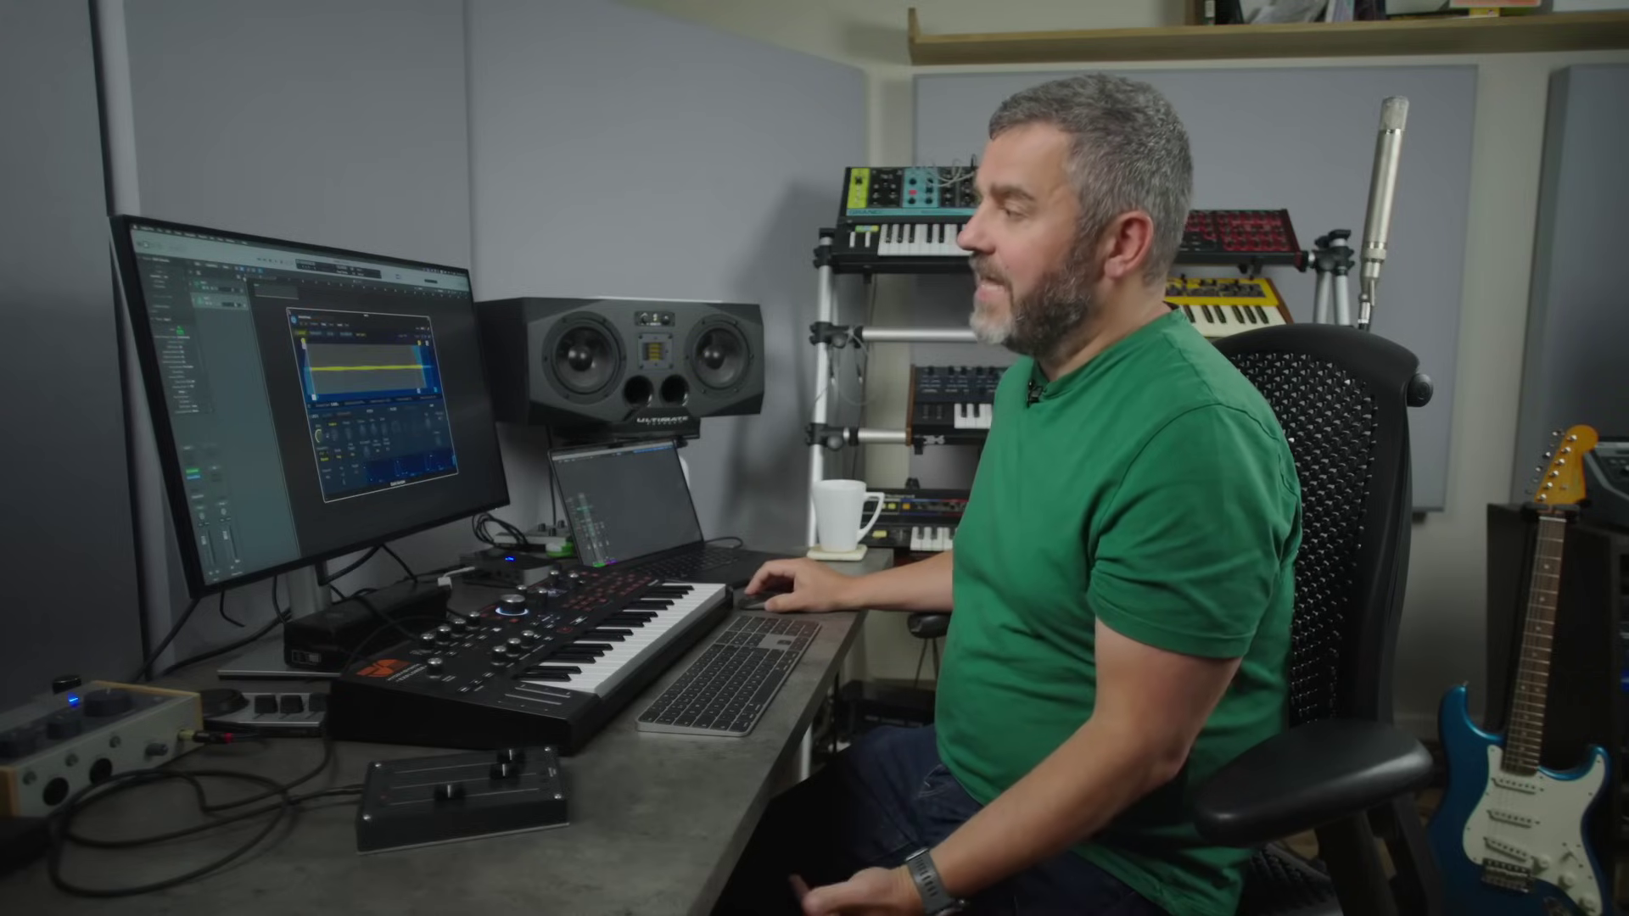
{"action": "left_click", "coordinate": [293, 317]}
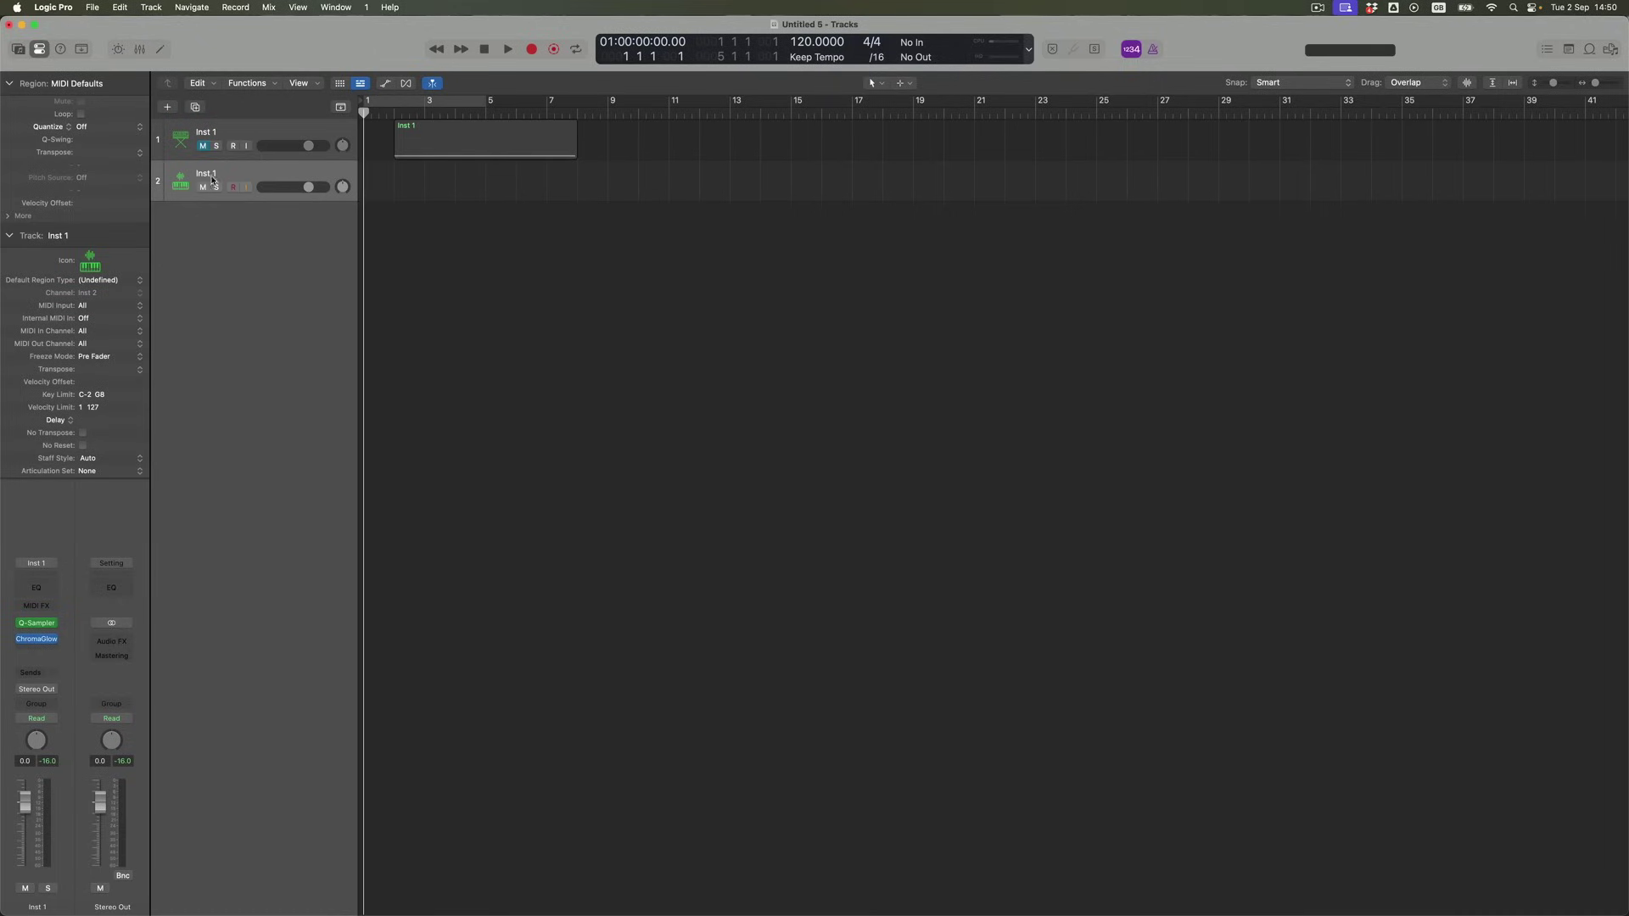
{"action": "double_click", "coordinate": [210, 174]}
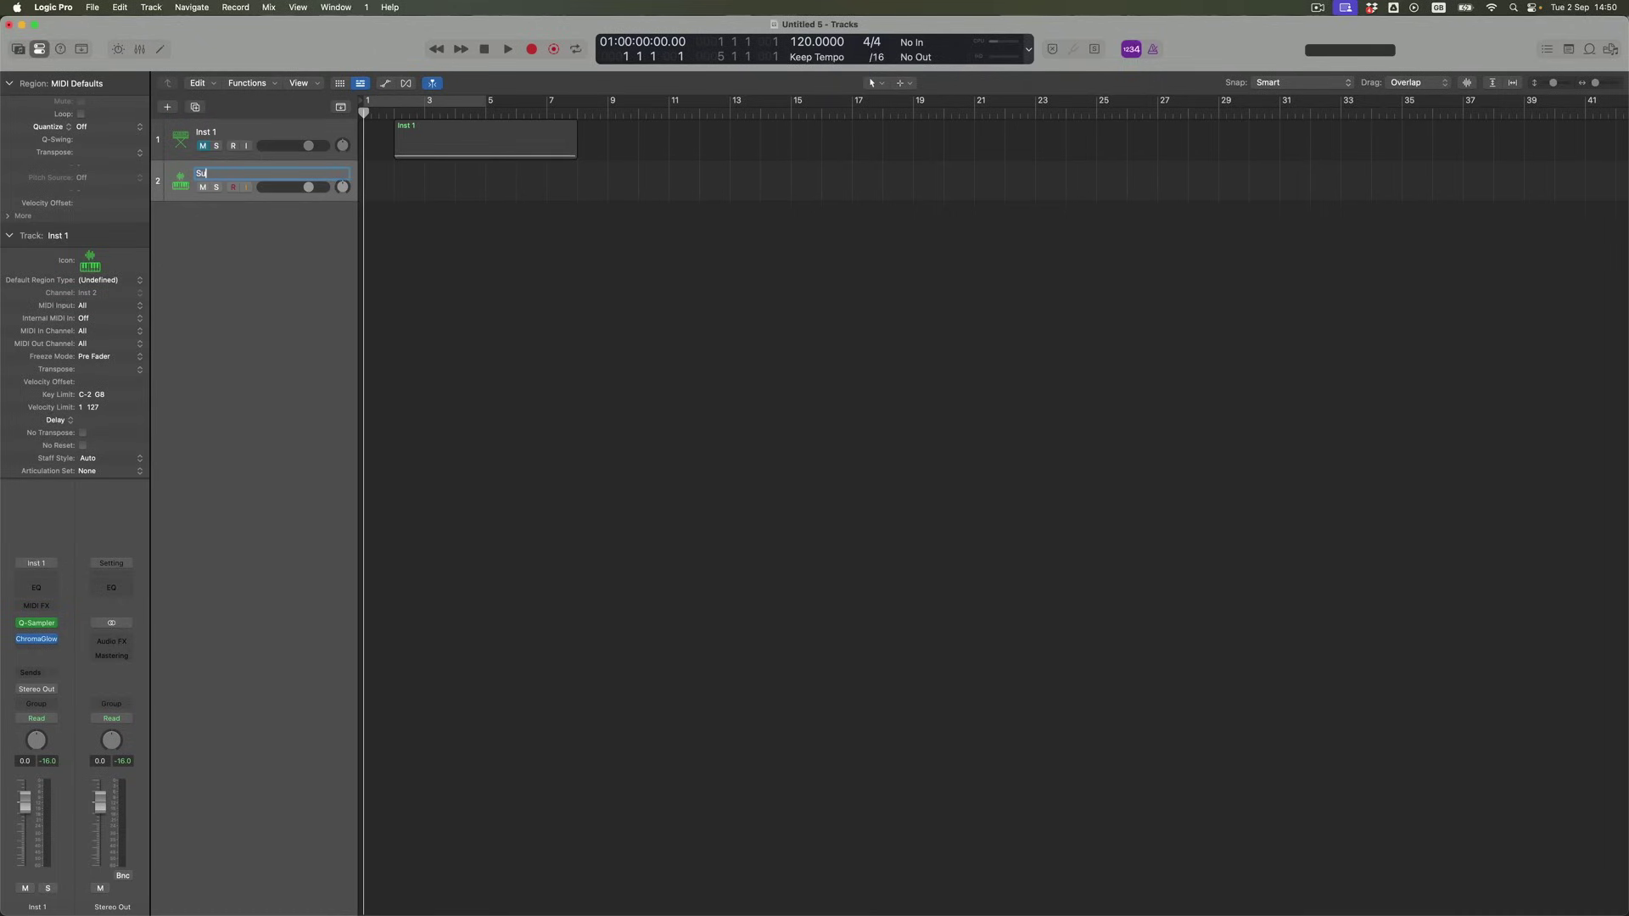
{"action": "type", "text": "Sub Drone Layer"}
{"action": "key", "text": "Return"}
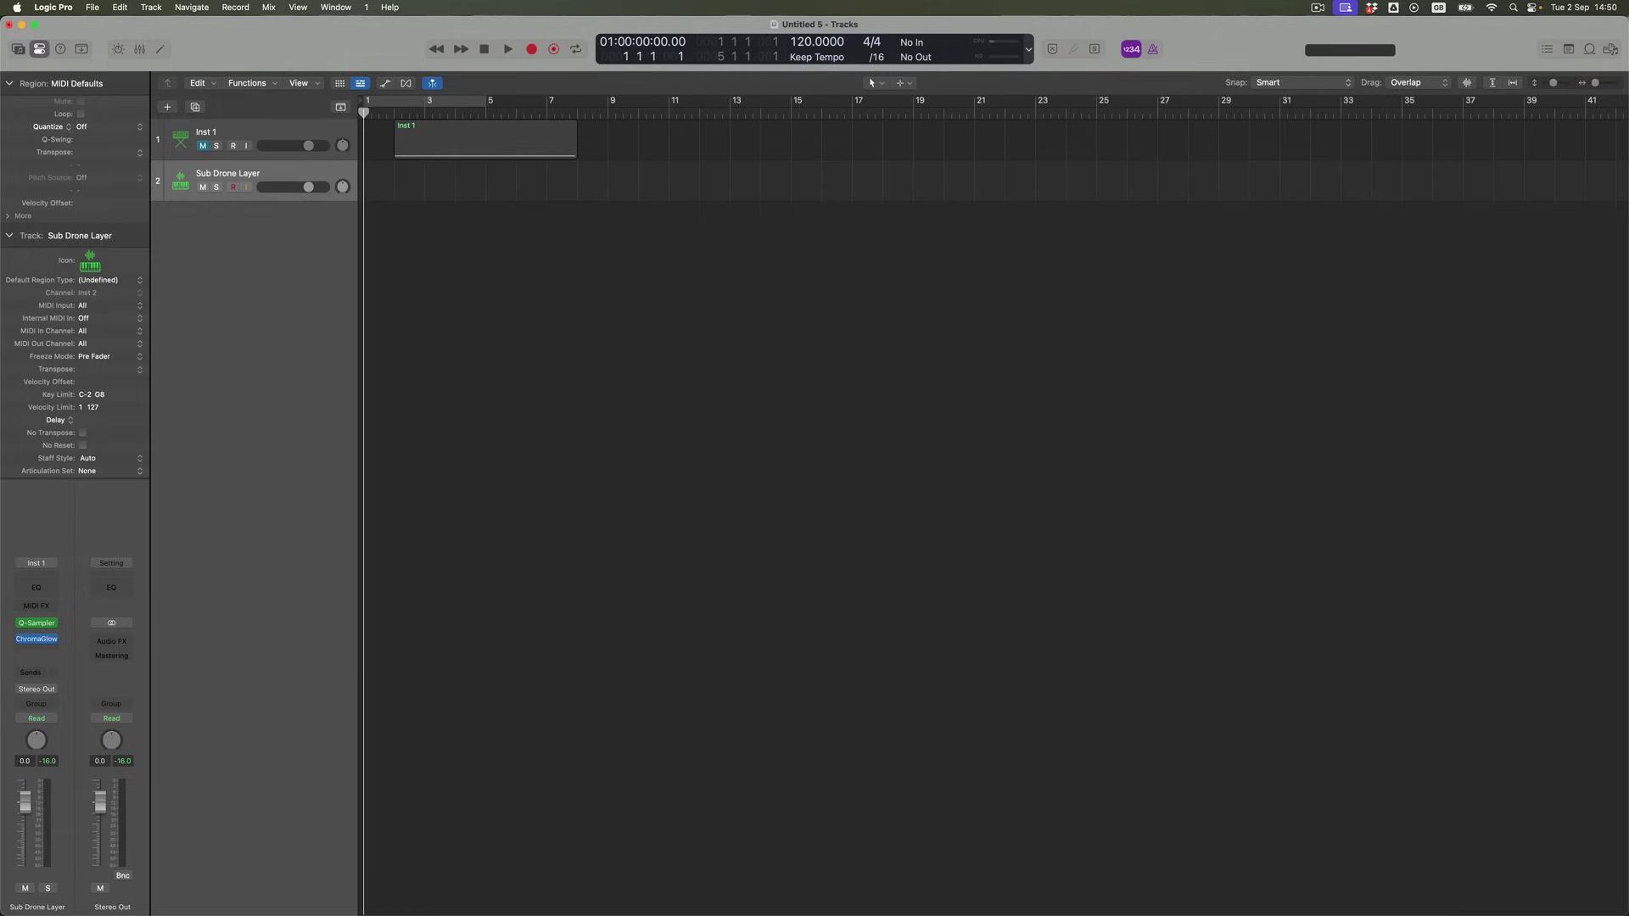
Search the Apple Loops for "brush" and lower the loop preview volume slightly.
{"action": "left_click", "coordinate": [1589, 49]}
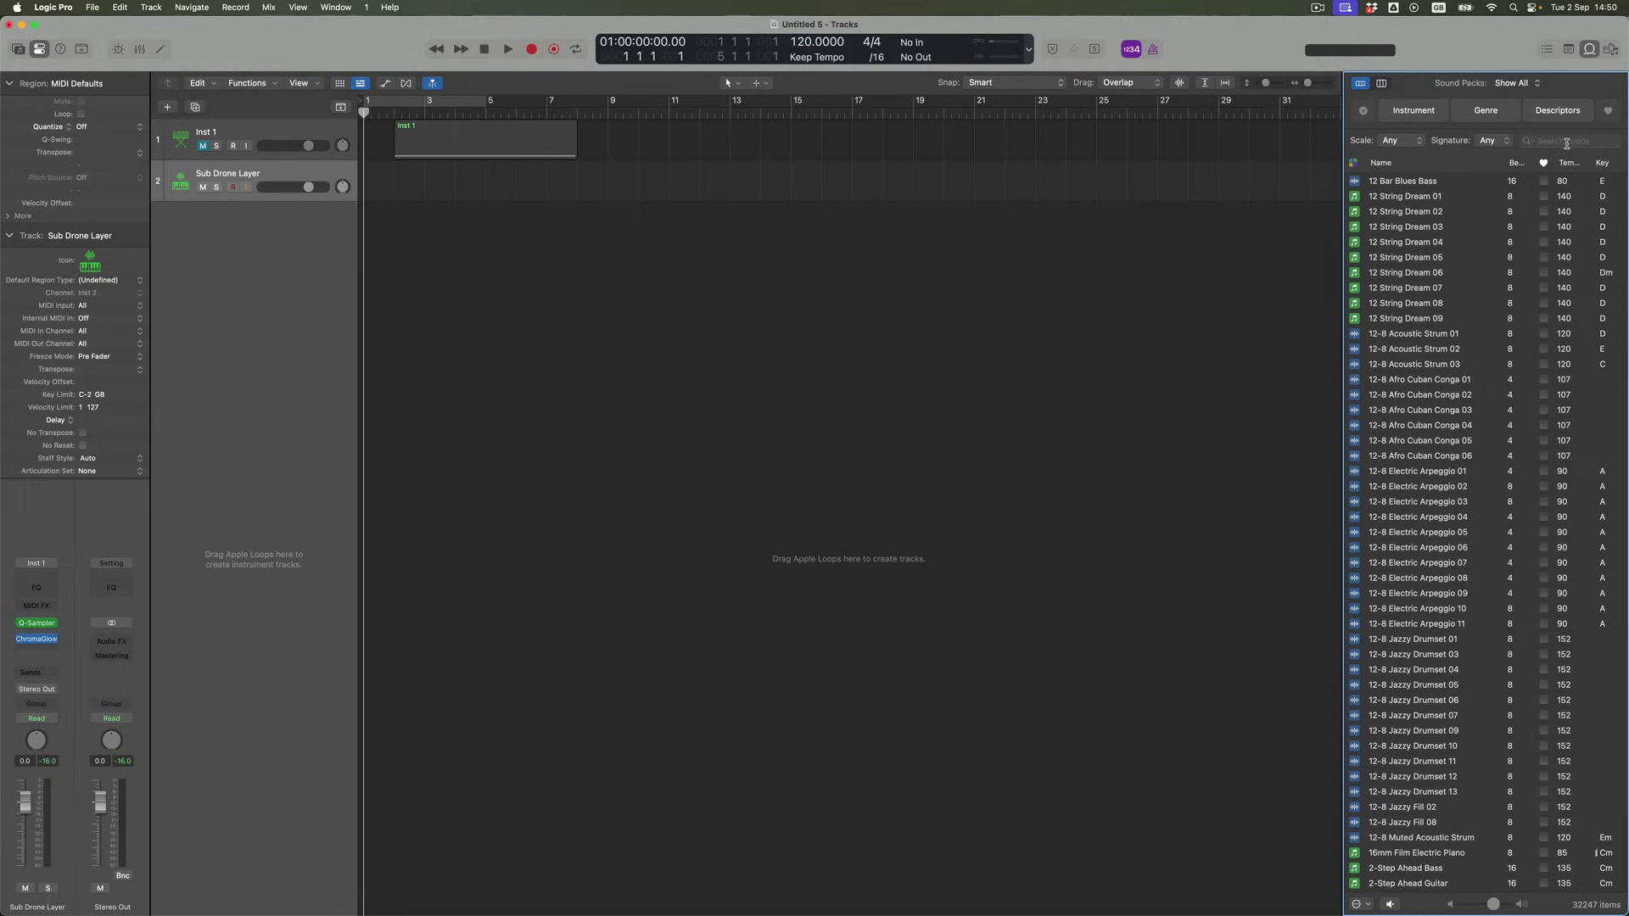
{"action": "left_click", "coordinate": [1566, 141]}
{"action": "type", "text": "brush"}
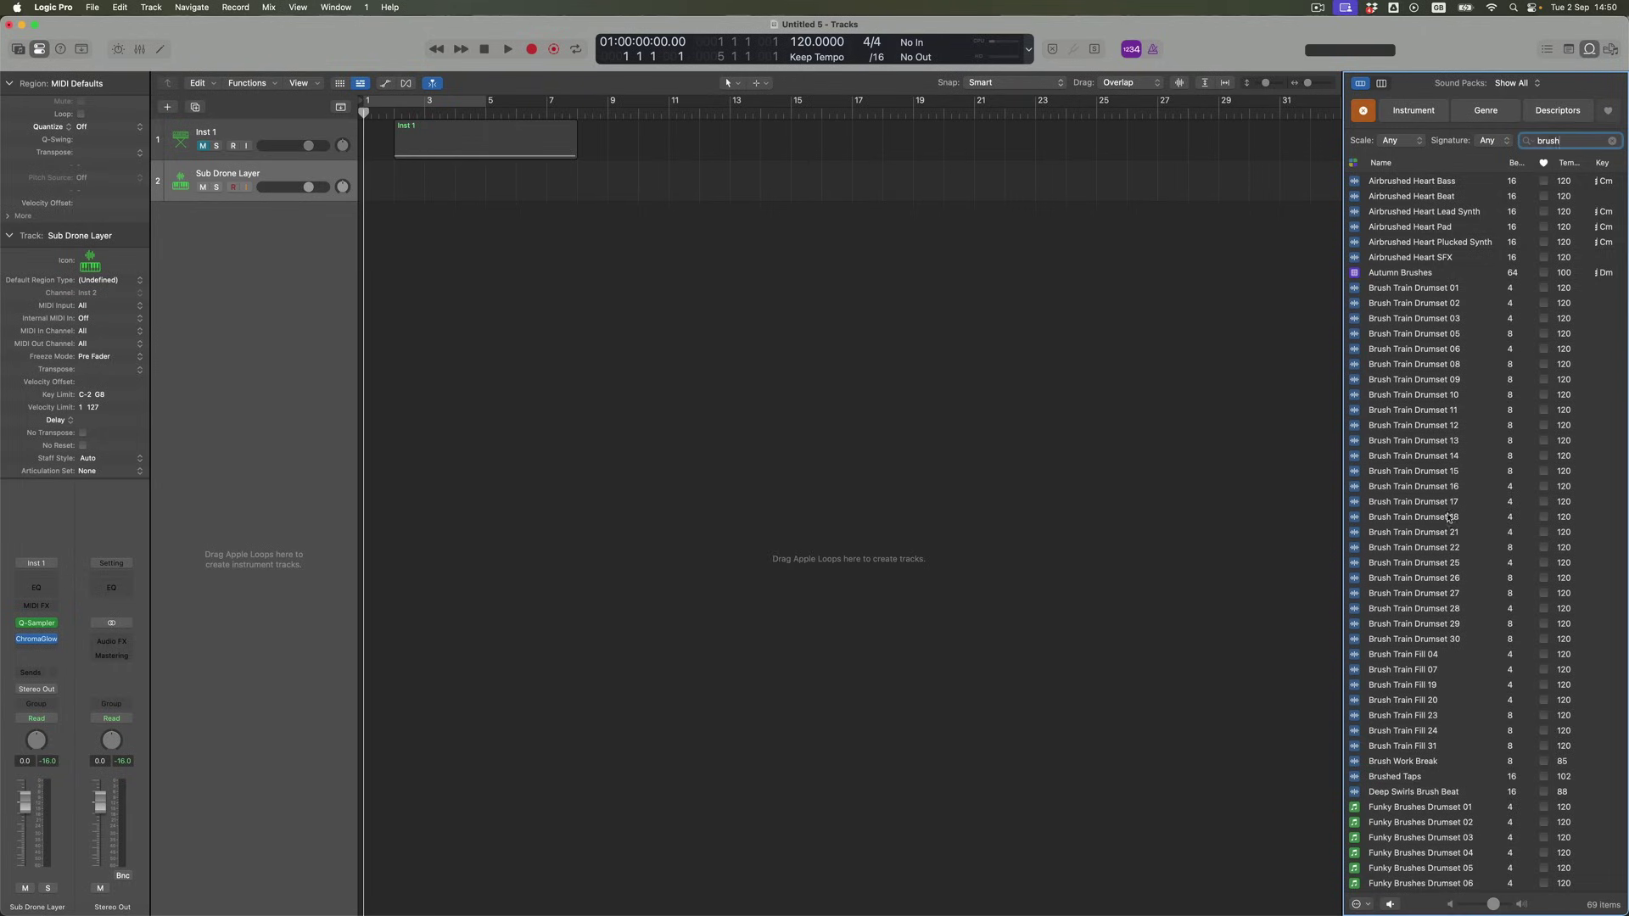
{"action": "left_click_drag", "start_coordinate": [1495, 906], "coordinate": [1477, 906]}
Audition the Brushed Taps loop and load it into Sample Alchemy on a new track.
{"action": "scroll", "coordinate": [1461, 636], "scroll_direction": "down", "scroll_amount": 2}
{"action": "scroll", "coordinate": [1460, 637], "scroll_direction": "down", "scroll_amount": 2}
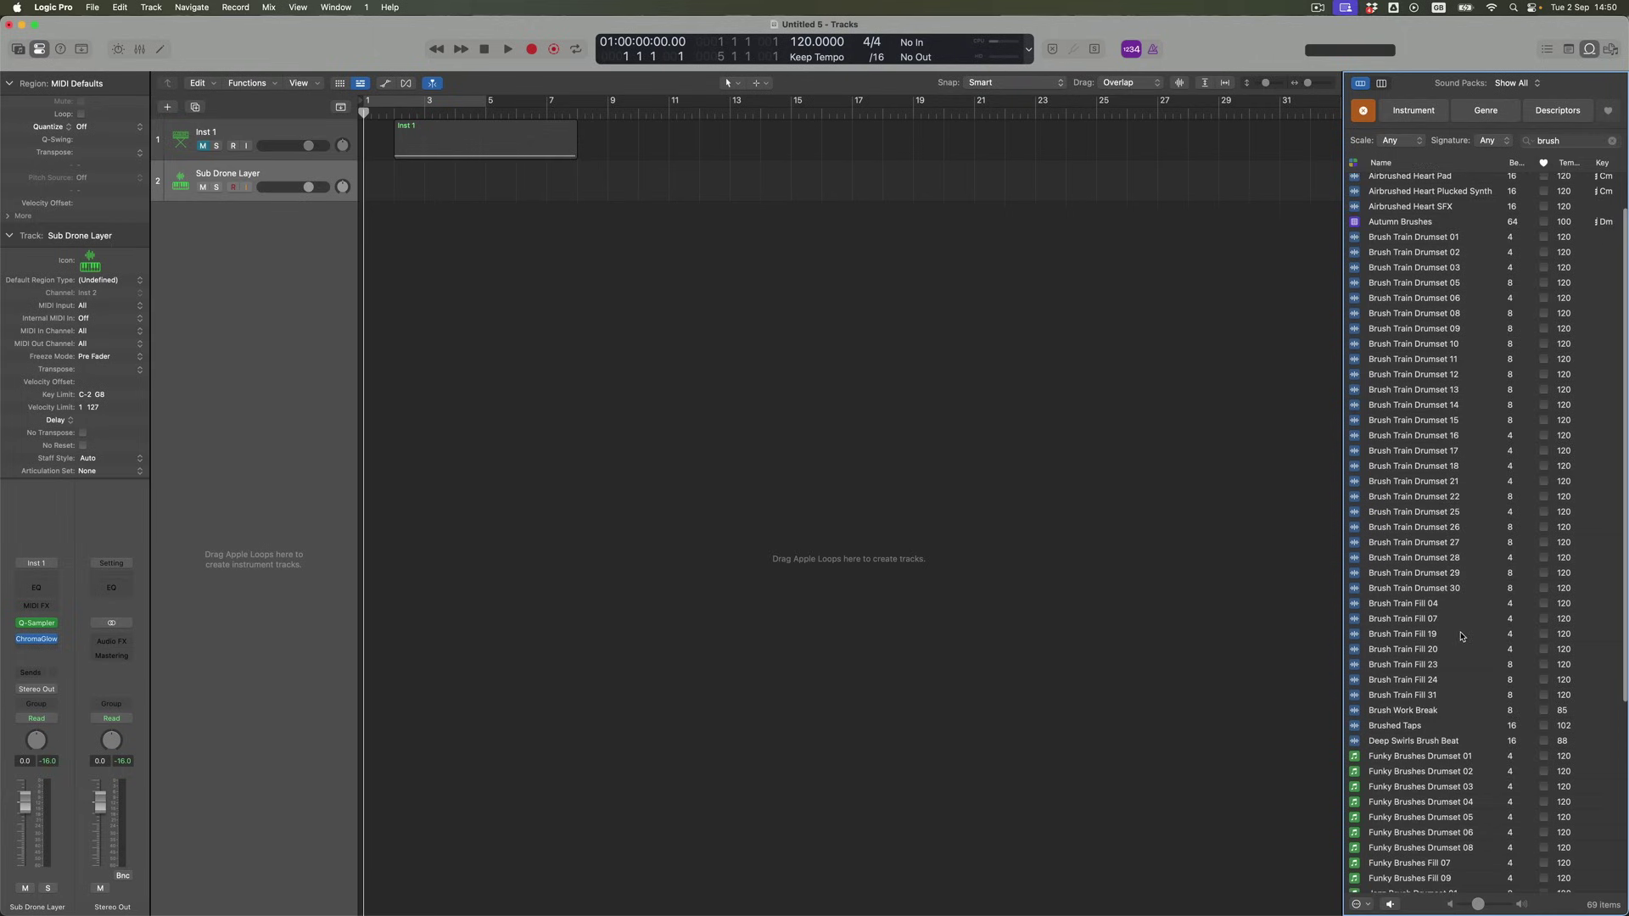
{"action": "left_click", "coordinate": [1401, 692]}
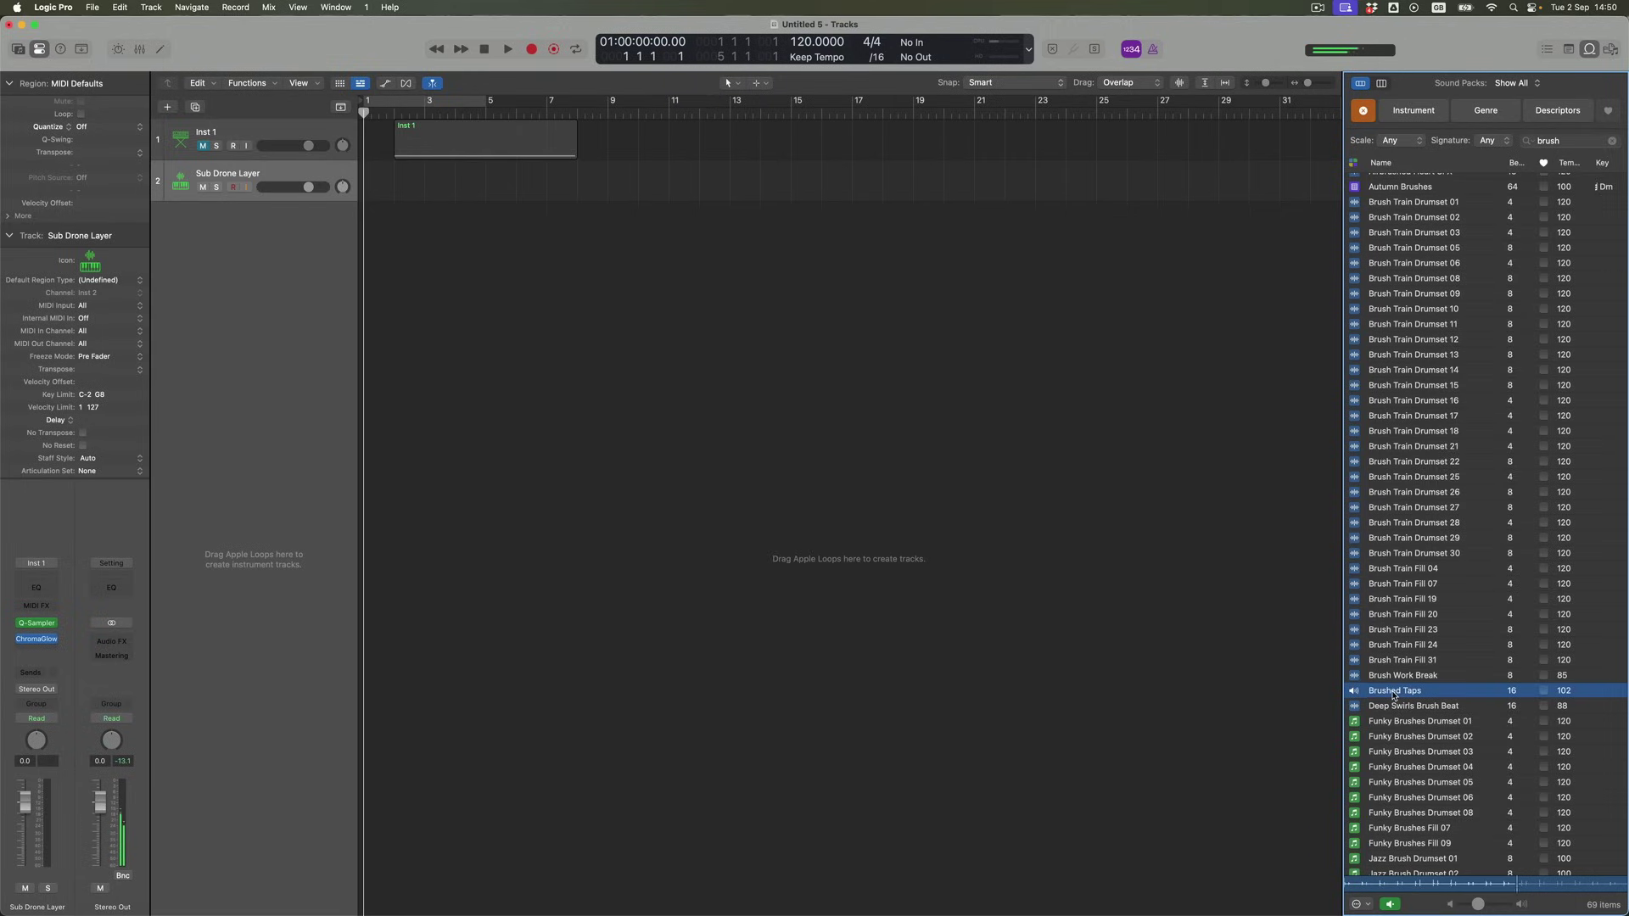
{"action": "left_click", "coordinate": [1394, 696]}
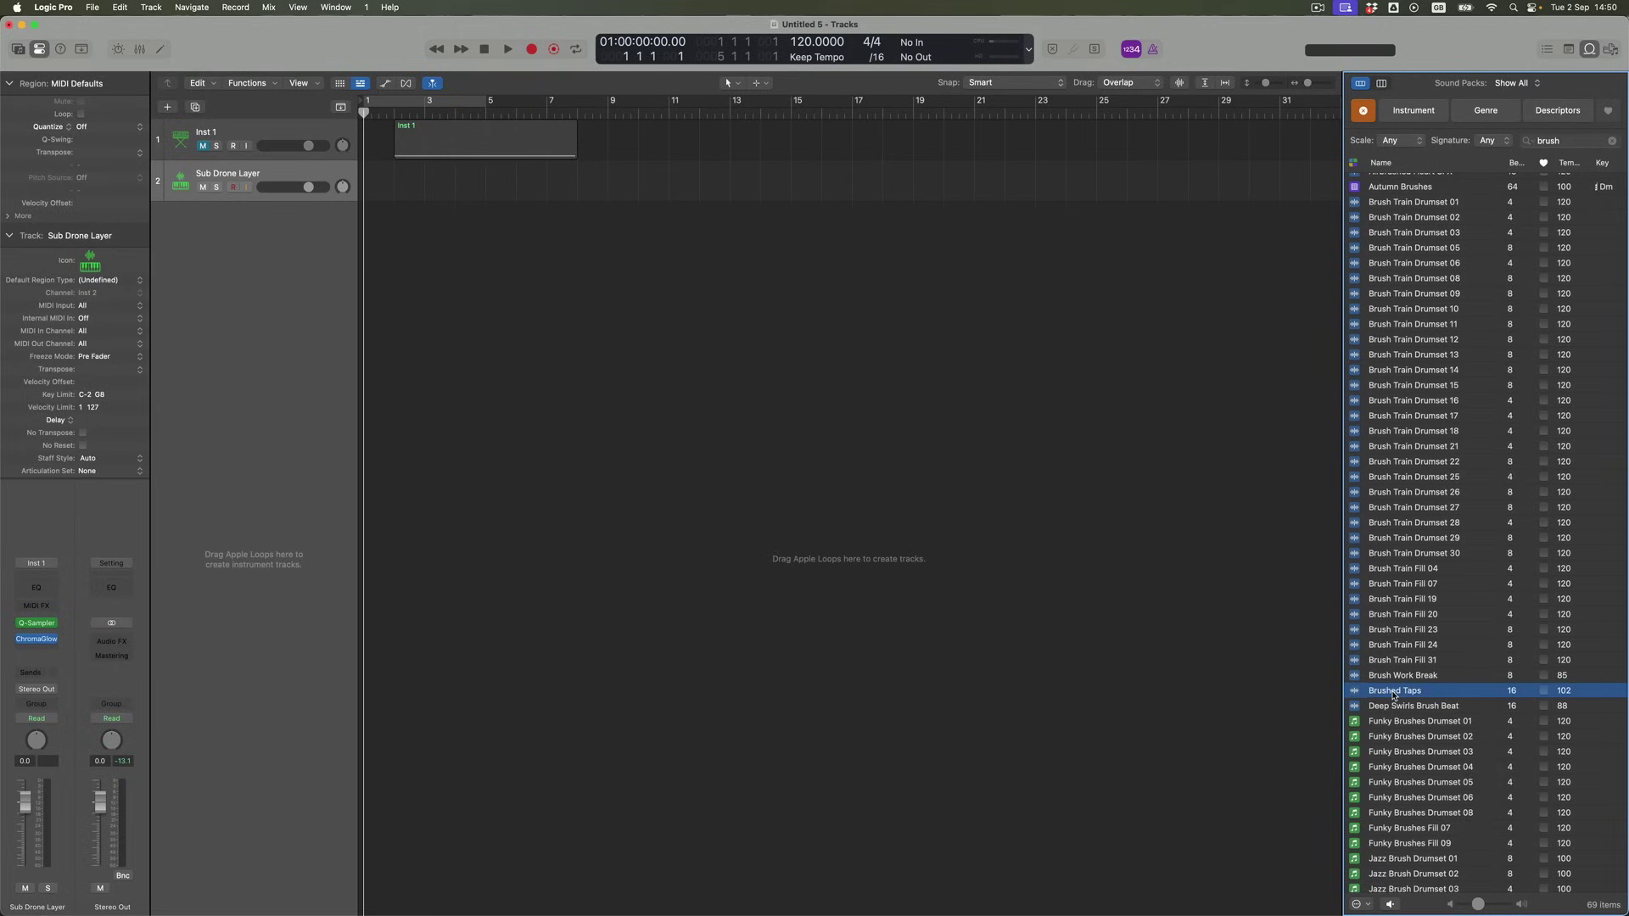
{"action": "mouse_move", "coordinate": [1377, 691]}
{"action": "left_mouse_down"}
{"action": "mouse_move", "coordinate": [614, 374]}
{"action": "mouse_move", "coordinate": [382, 317]}
{"action": "mouse_move", "coordinate": [313, 283]}
{"action": "mouse_move", "coordinate": [295, 251]}
{"action": "mouse_move", "coordinate": [251, 281]}
{"action": "left_mouse_up"}
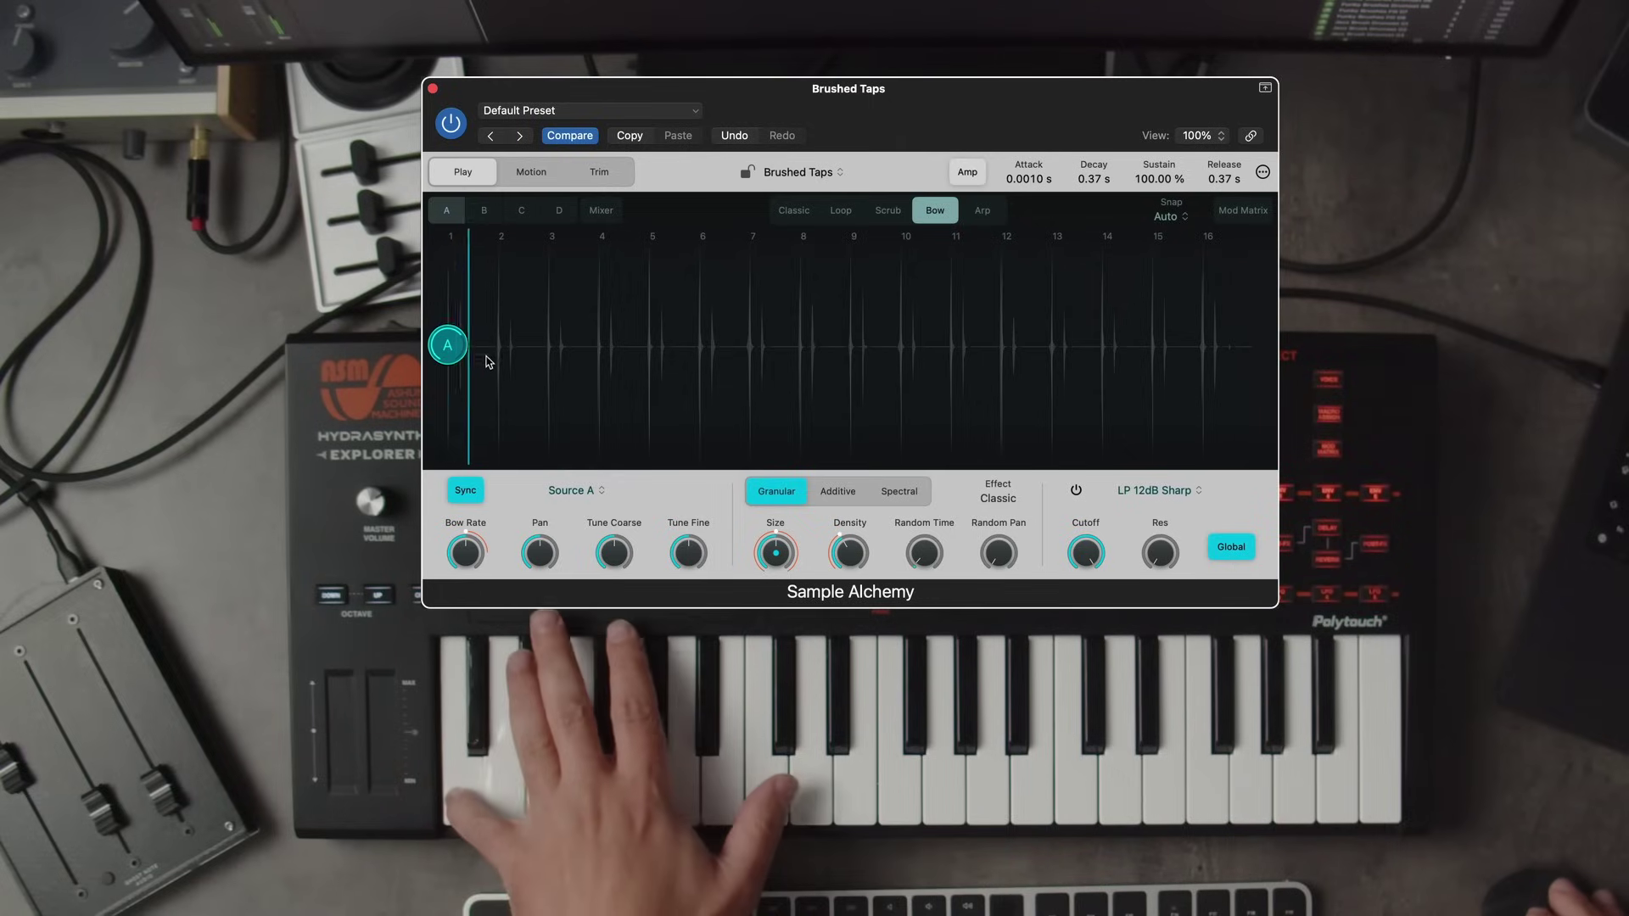
Set source A to -24 semitones coarse tuning and a 1/4 bow rate, with its handle just before beat 2.
{"action": "left_click_drag", "start_coordinate": [455, 347], "coordinate": [506, 349]}
{"action": "left_click_drag", "start_coordinate": [614, 553], "coordinate": [618, 605]}
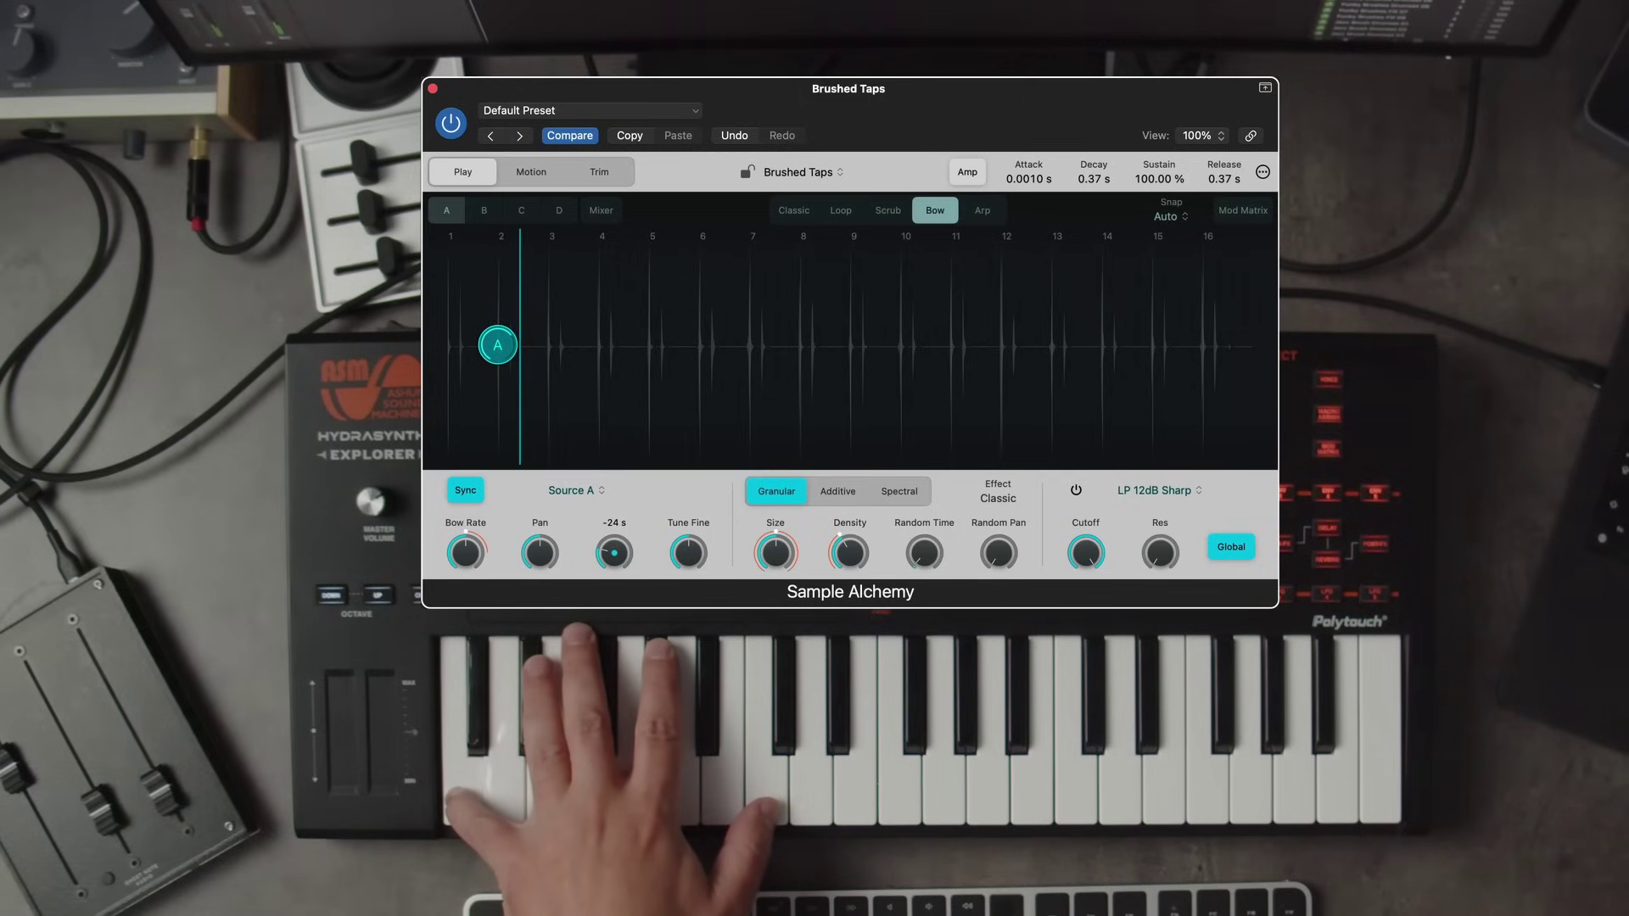
{"action": "left_click_drag", "start_coordinate": [466, 551], "coordinate": [468, 566]}
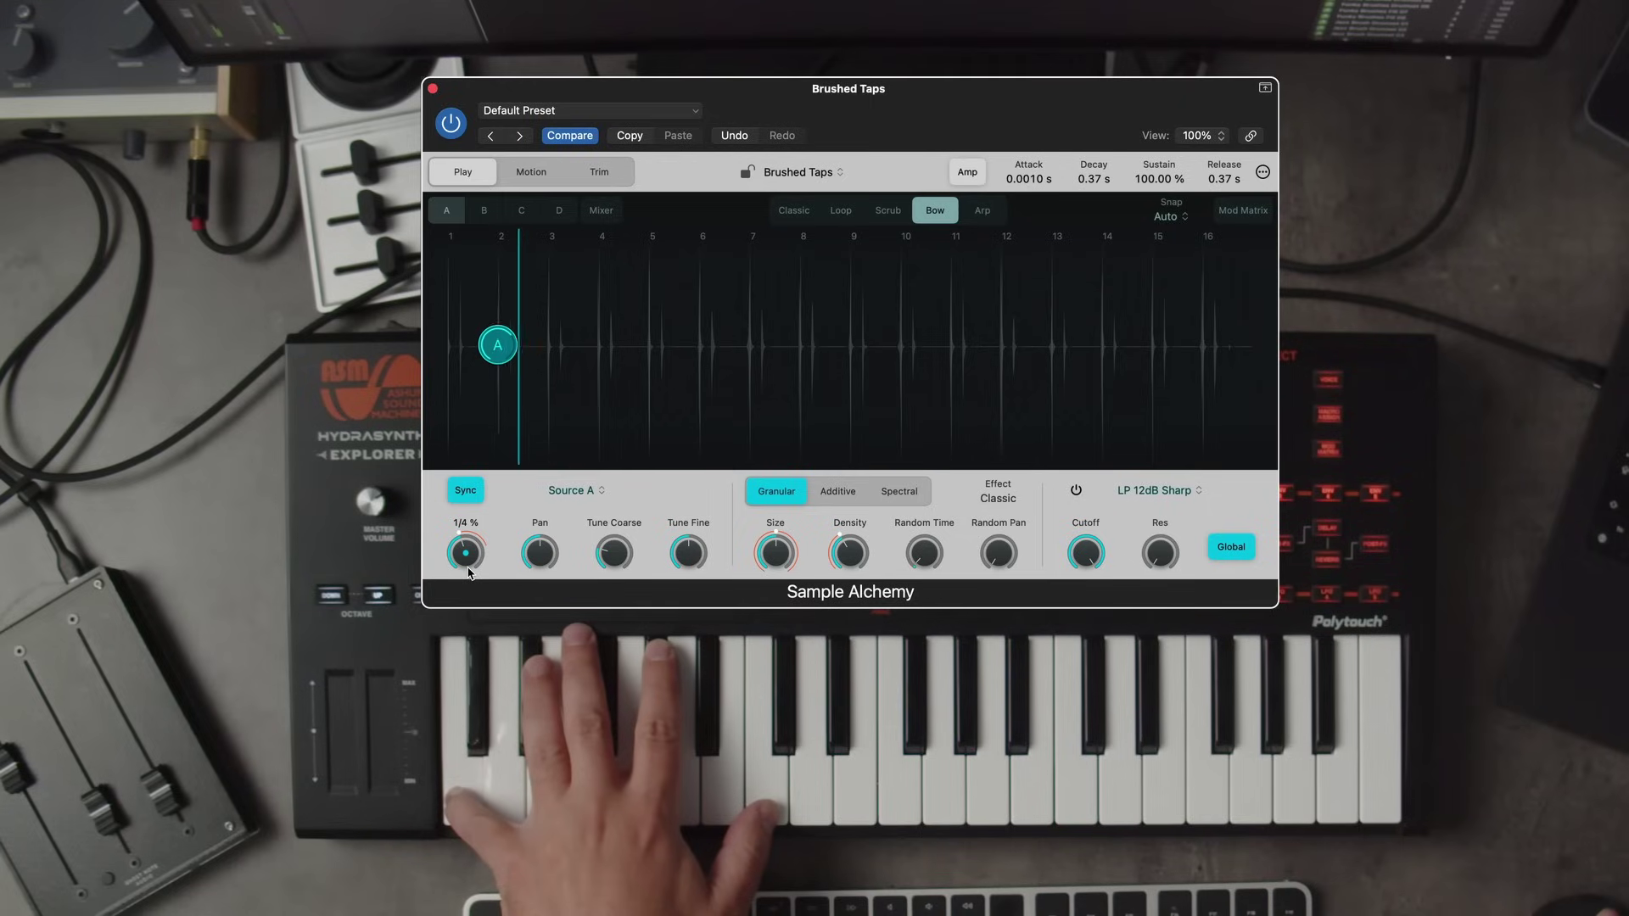
{"action": "left_click_drag", "start_coordinate": [499, 348], "coordinate": [484, 354]}
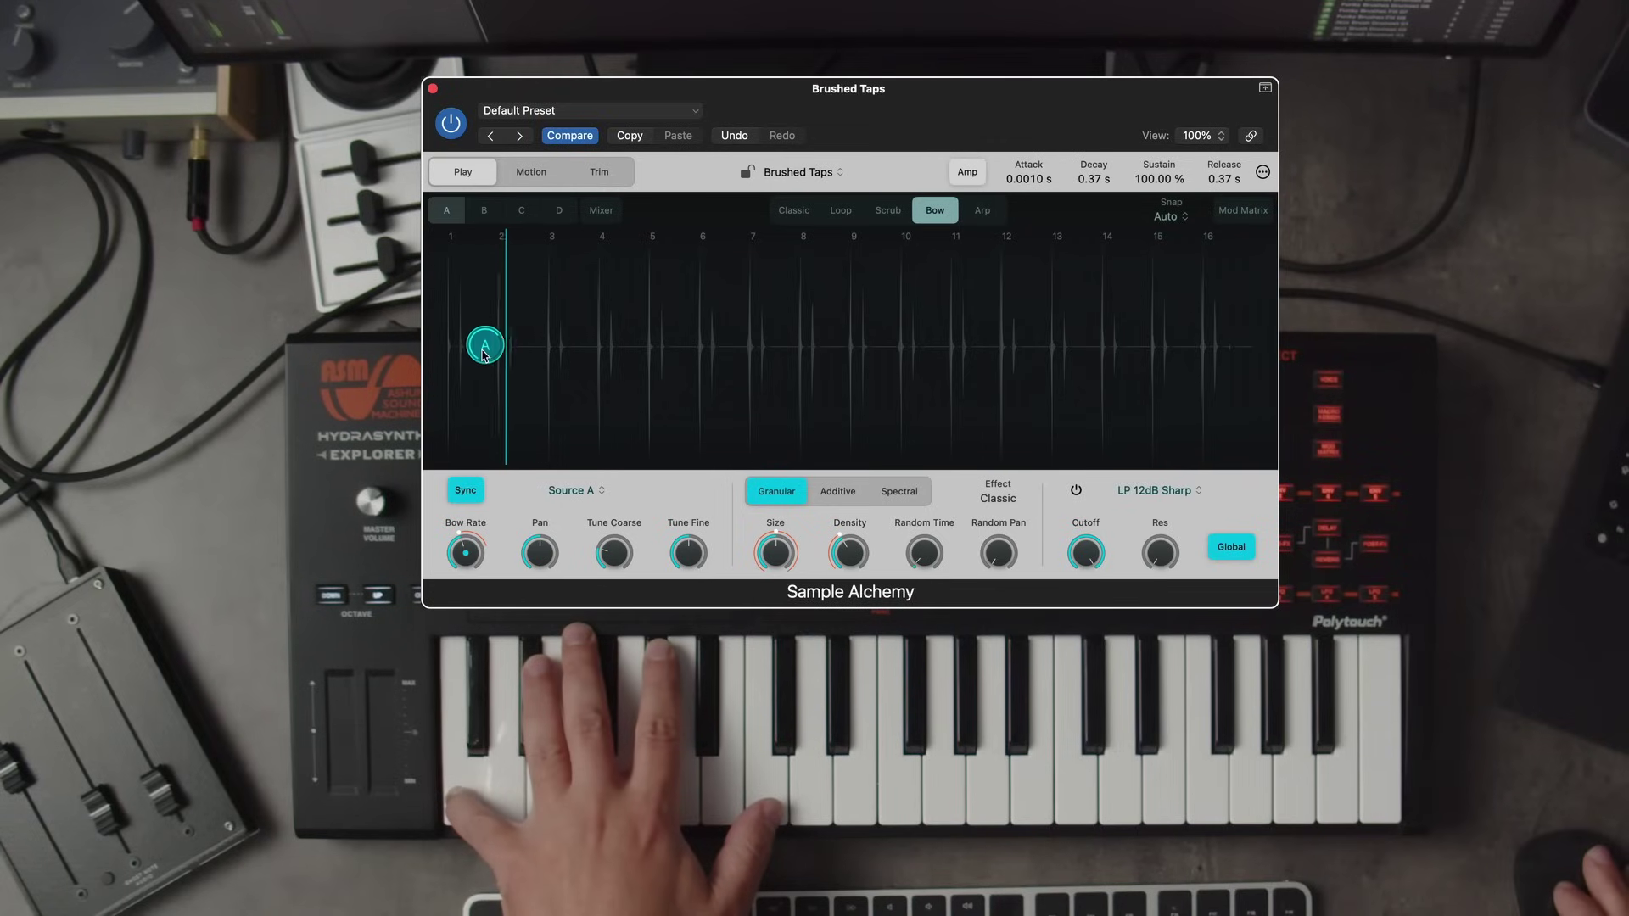
Turn on the LP 12dB Sharp filter and lower its cutoff to about 848 Hz.
{"action": "left_click", "coordinate": [1076, 490]}
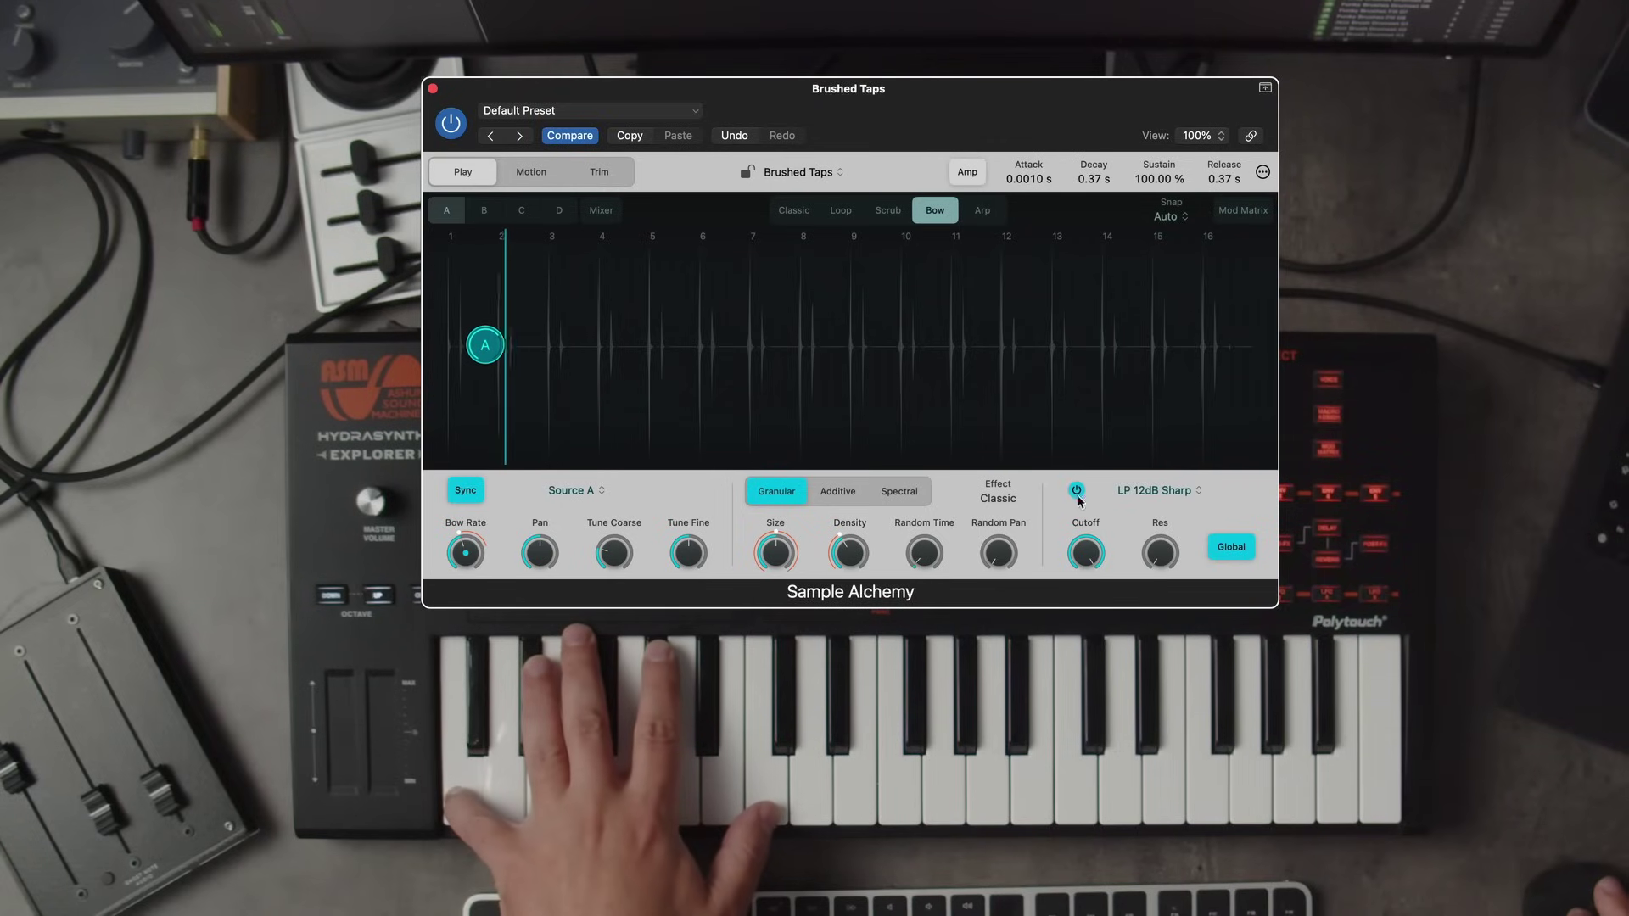
{"action": "left_click_drag", "start_coordinate": [1090, 553], "coordinate": [1090, 547]}
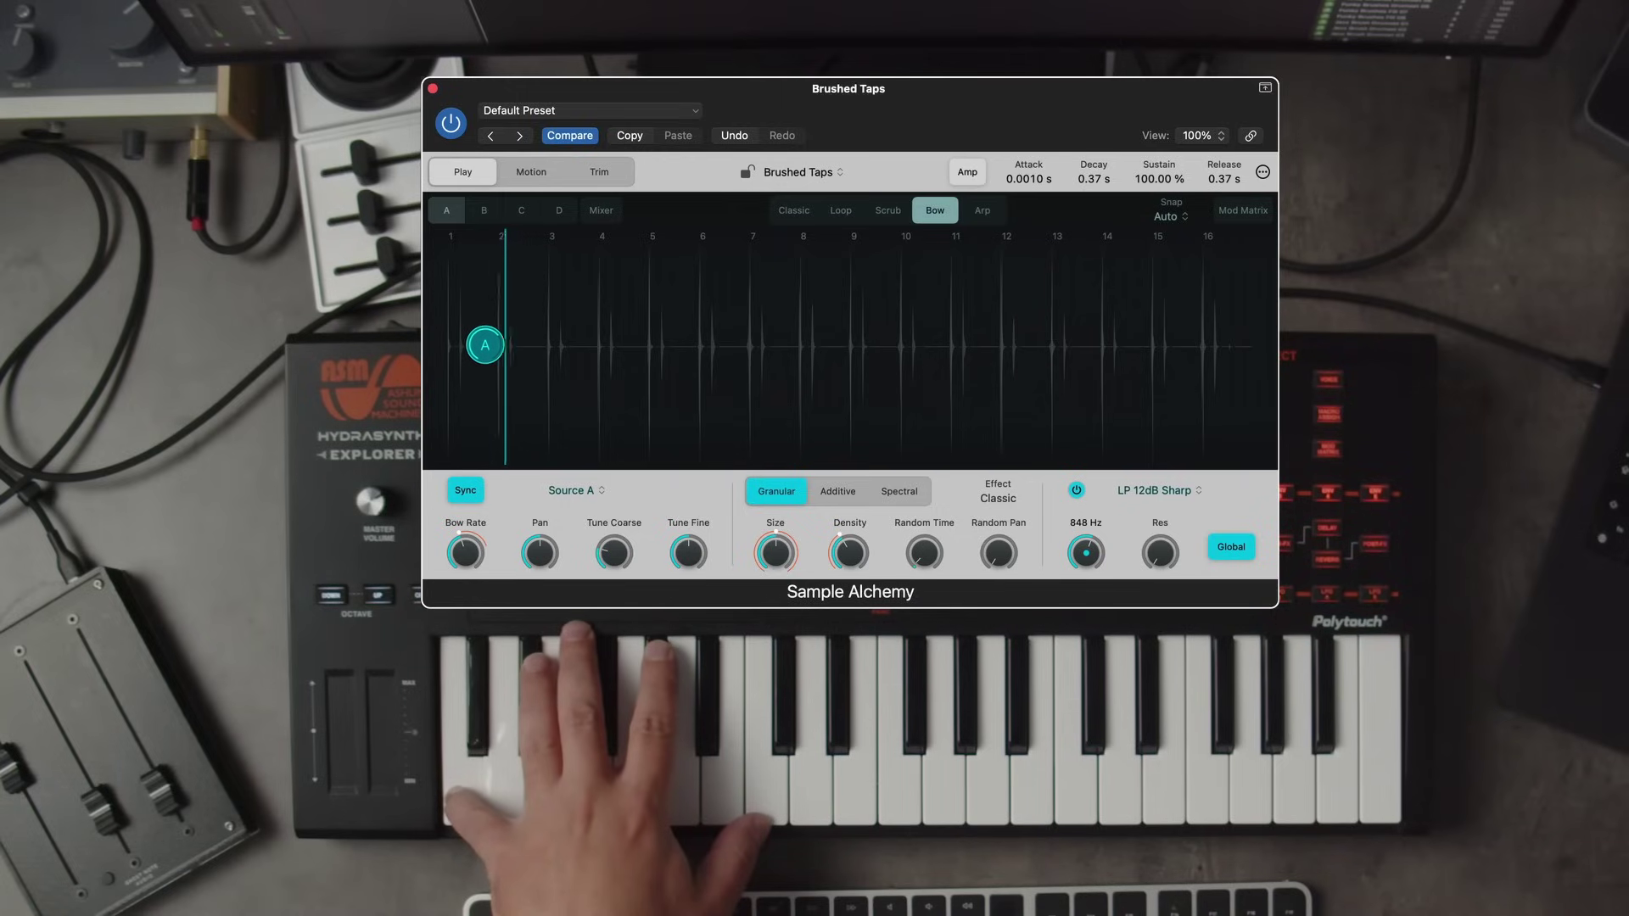
{"action": "left_click_drag", "start_coordinate": [1090, 547], "coordinate": [1090, 546]}
Lower source A's coarse tuning further.
{"action": "left_click", "coordinate": [622, 553]}
{"action": "mouse_move", "coordinate": [621, 553]}
{"action": "left_mouse_down"}
{"action": "mouse_move", "coordinate": [620, 593]}
{"action": "mouse_move", "coordinate": [619, 555]}
{"action": "left_mouse_up"}
Try a 1/2 bow rate on source A and return it to 1/4.
{"action": "left_click", "coordinate": [469, 554]}
{"action": "left_click_drag", "start_coordinate": [472, 557], "coordinate": [472, 585]}
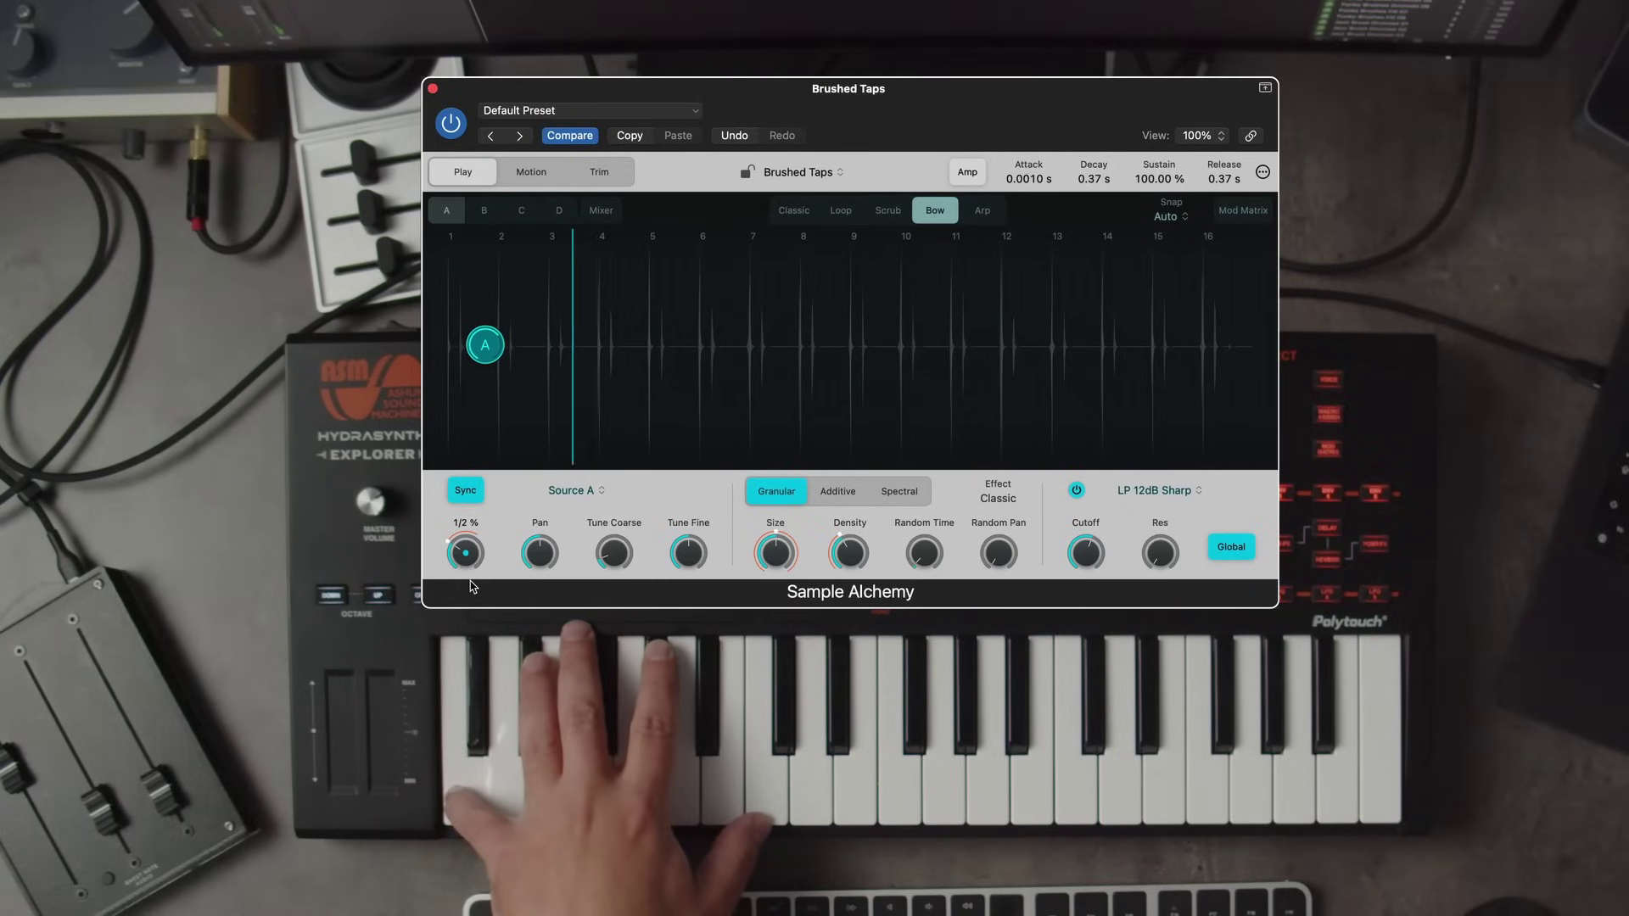
{"action": "mouse_move", "coordinate": [472, 586]}
{"action": "left_mouse_down"}
{"action": "mouse_move", "coordinate": [471, 535]}
{"action": "mouse_move", "coordinate": [471, 554]}
{"action": "left_mouse_up"}
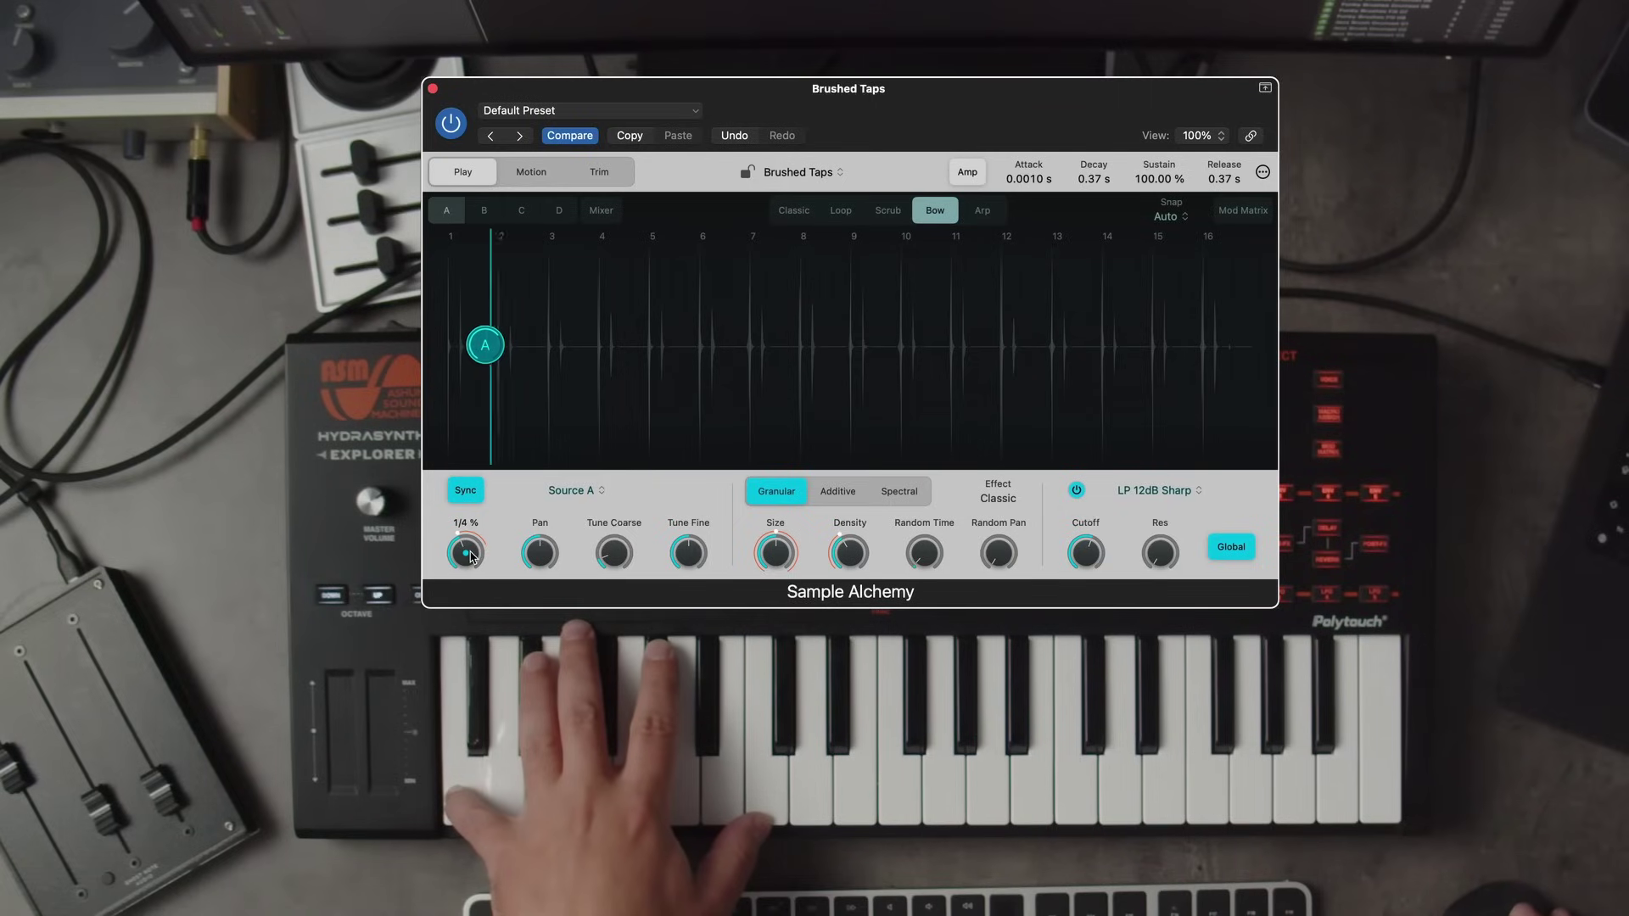